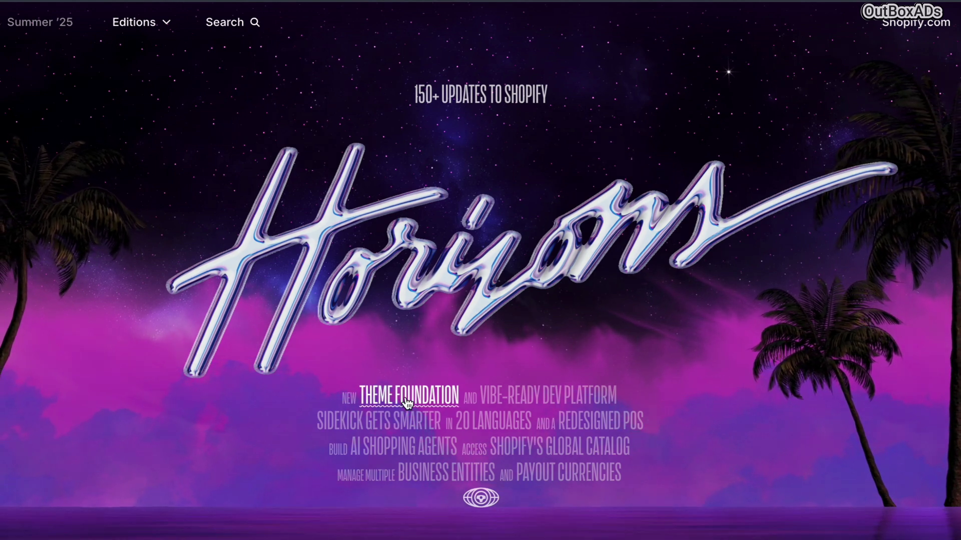
Scroll the Editions Summer '25 page to the 'One system. 10 new themes.' Horizon section
left_click(406, 399)
scroll(407, 401, "down", 10)
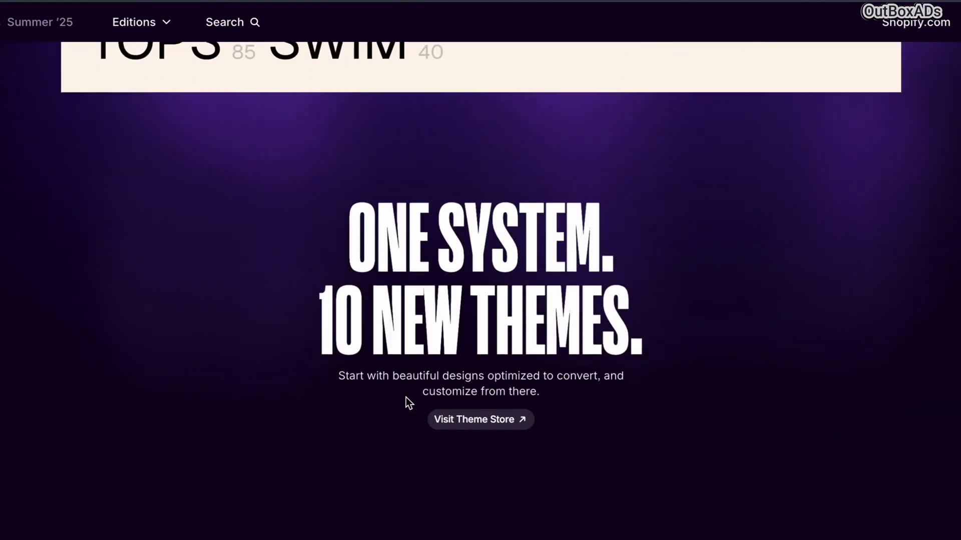
scroll(405, 396, "up", 3)
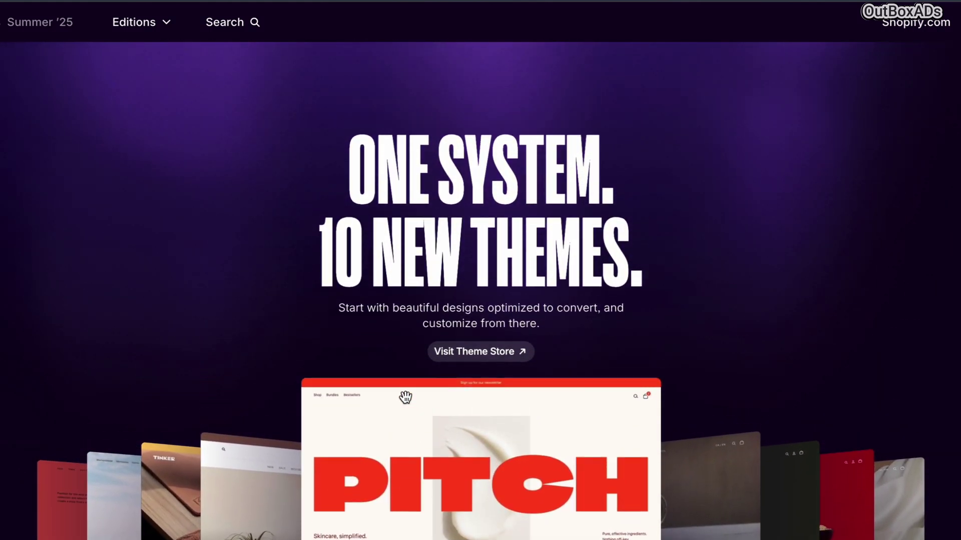
left_click_drag(338, 313, 539, 329)
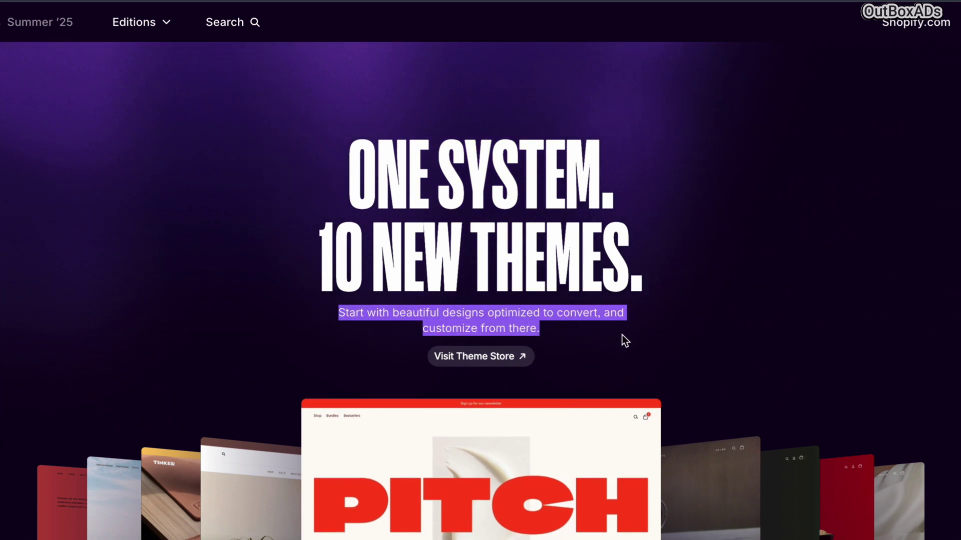
scroll(622, 335, "down", 4)
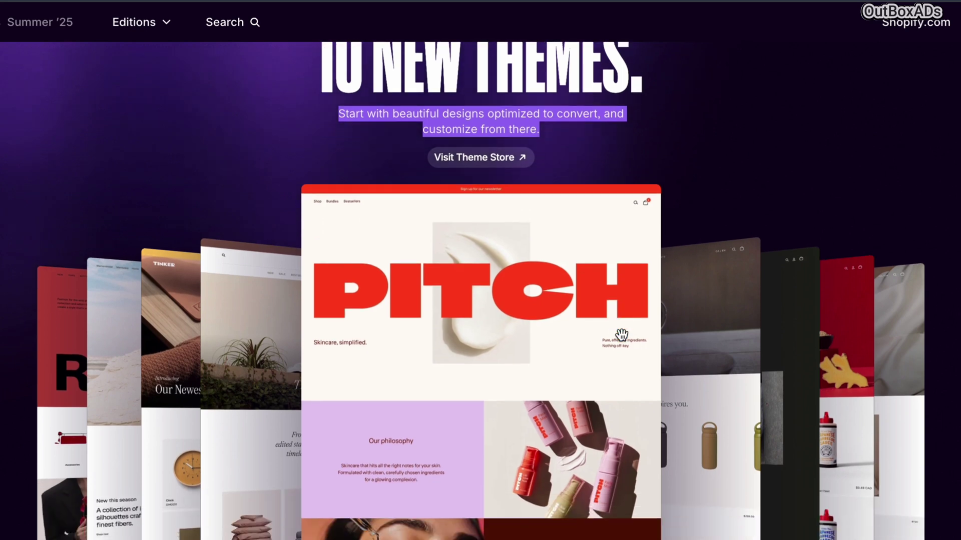
scroll(622, 335, "down", 1)
left_click(688, 353)
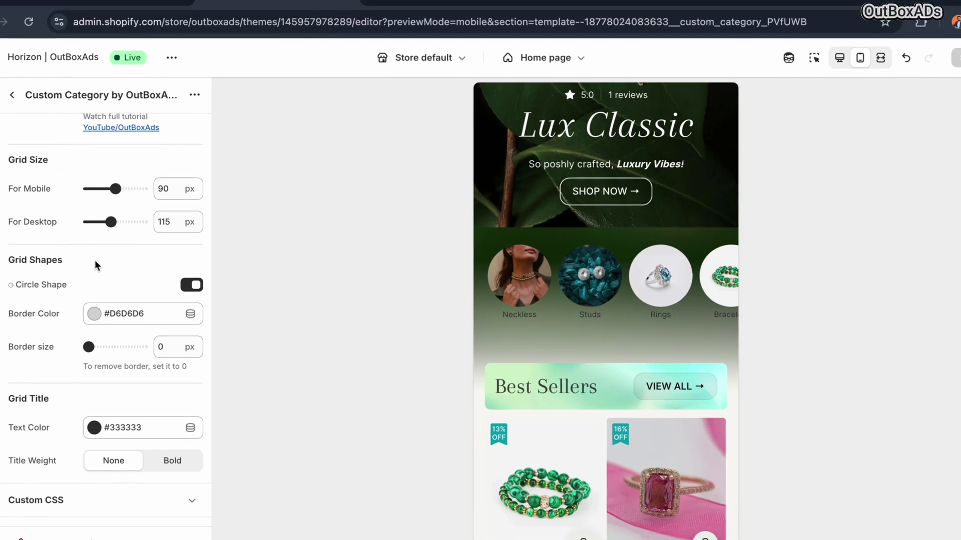
Turn off Circle Shape, set a 1 px border and make the category titles Bold
scroll(95, 261, "down", 1)
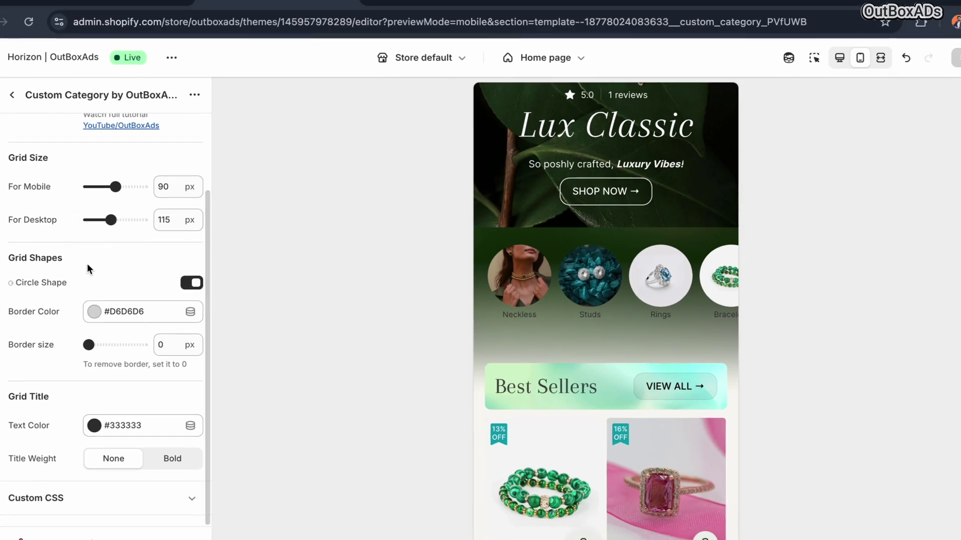
left_click(190, 287)
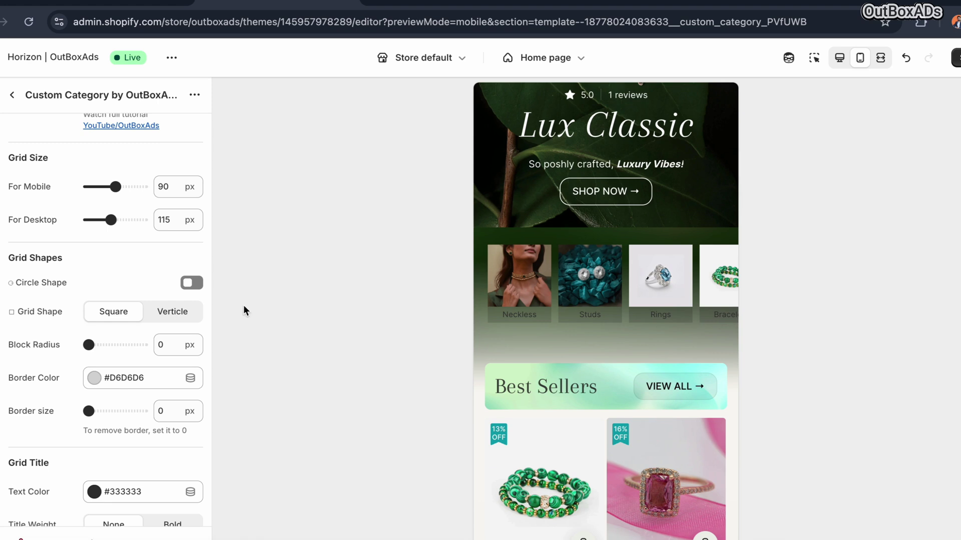
scroll(150, 345, "down", 1)
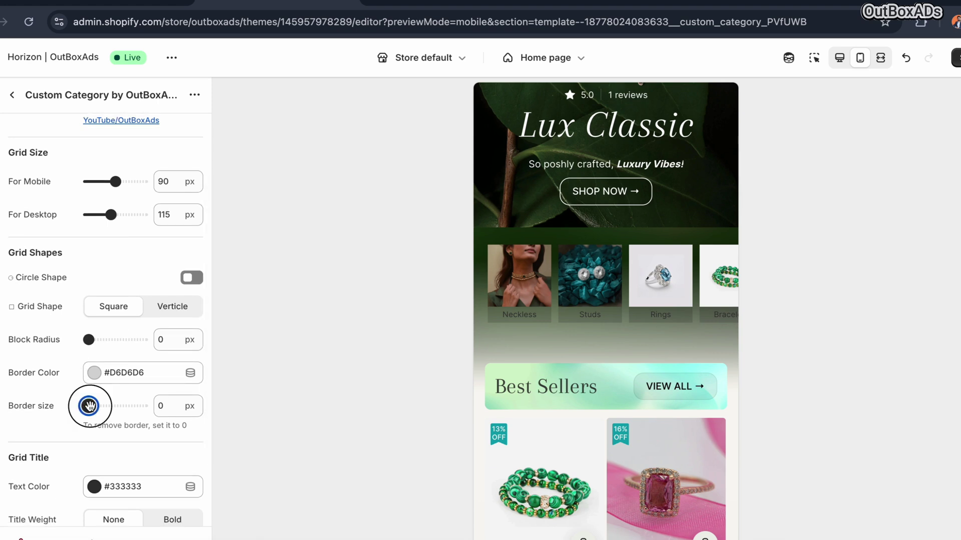
left_click_drag(88, 406, 115, 405)
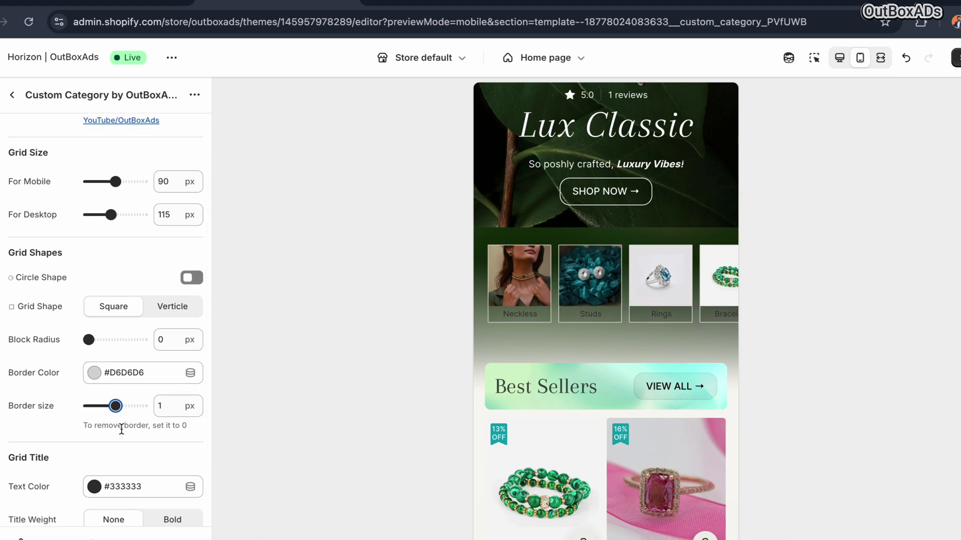
scroll(122, 428, "down", 2)
left_click(174, 421)
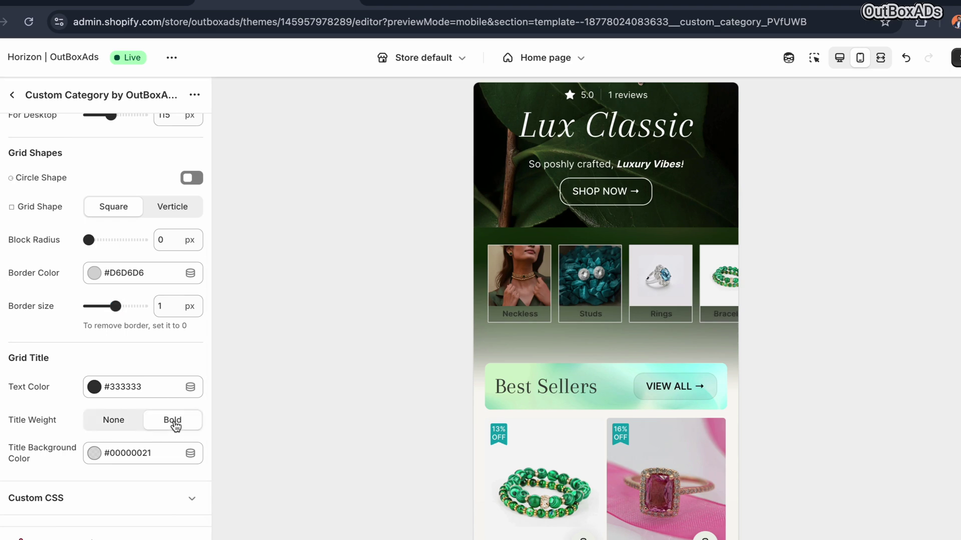
Give titles a grey background and F9F7F3 text, set Block Radius 4, and choose Verticle layout
left_click(95, 452)
left_click(211, 425)
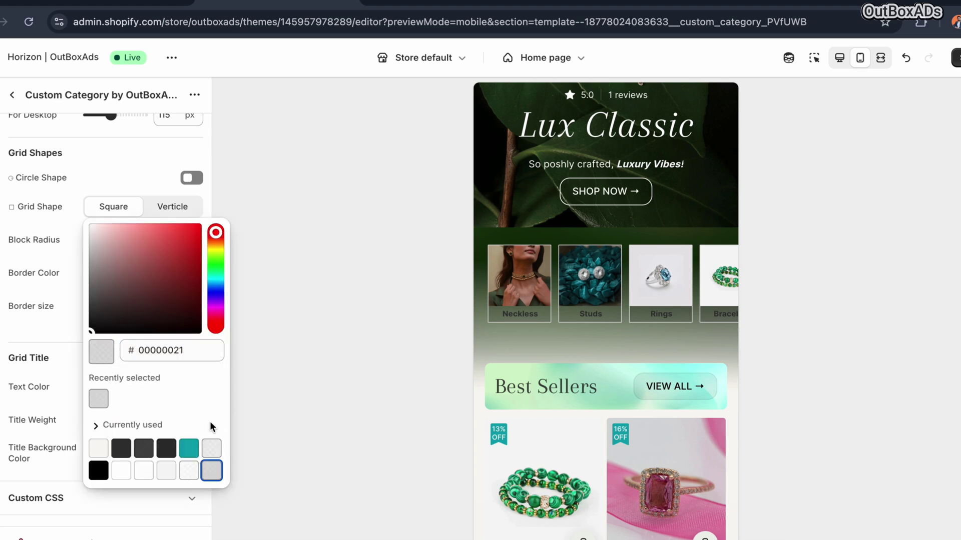
left_click(262, 440)
scroll(116, 463, "up", 2)
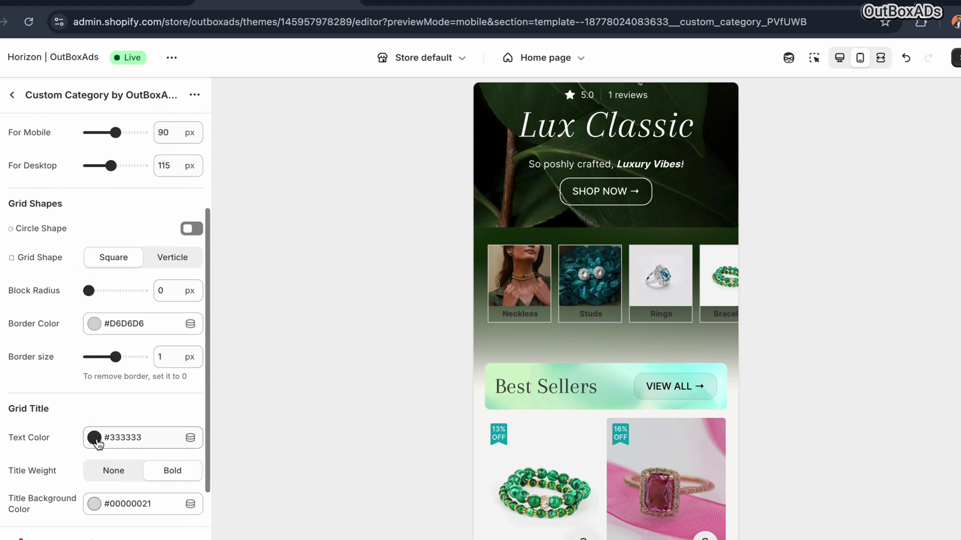
left_click(95, 438)
left_click(103, 390)
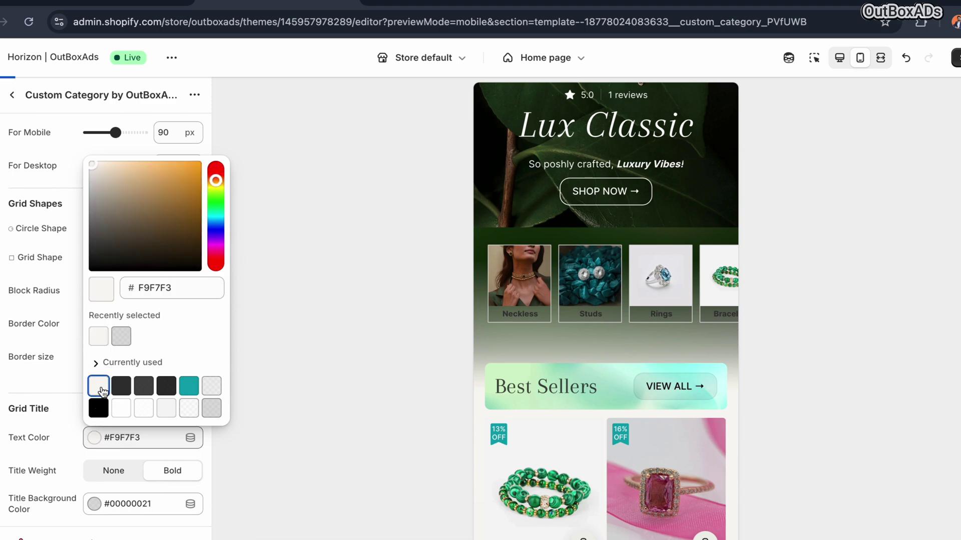
left_click(68, 438)
scroll(68, 437, "up", 1)
left_click_drag(88, 308, 109, 310)
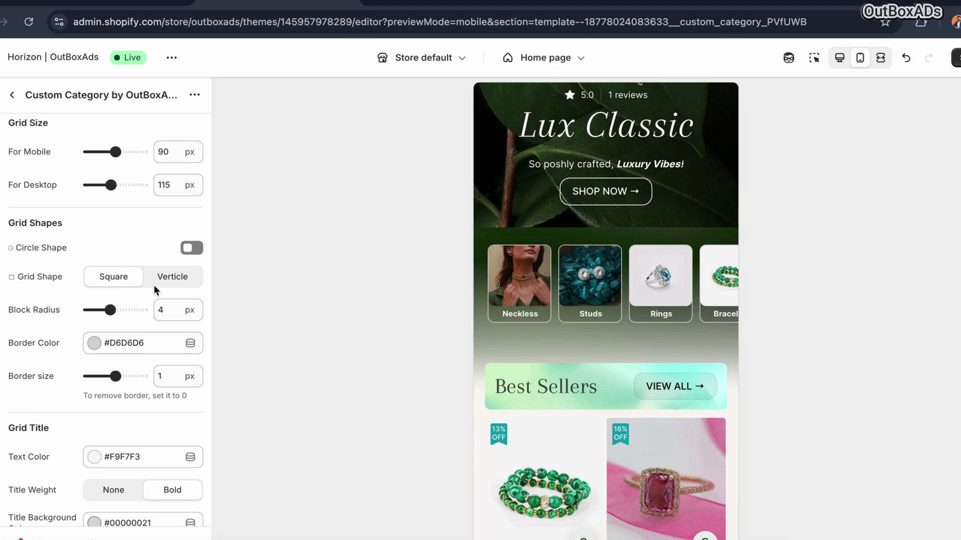
left_click(173, 278)
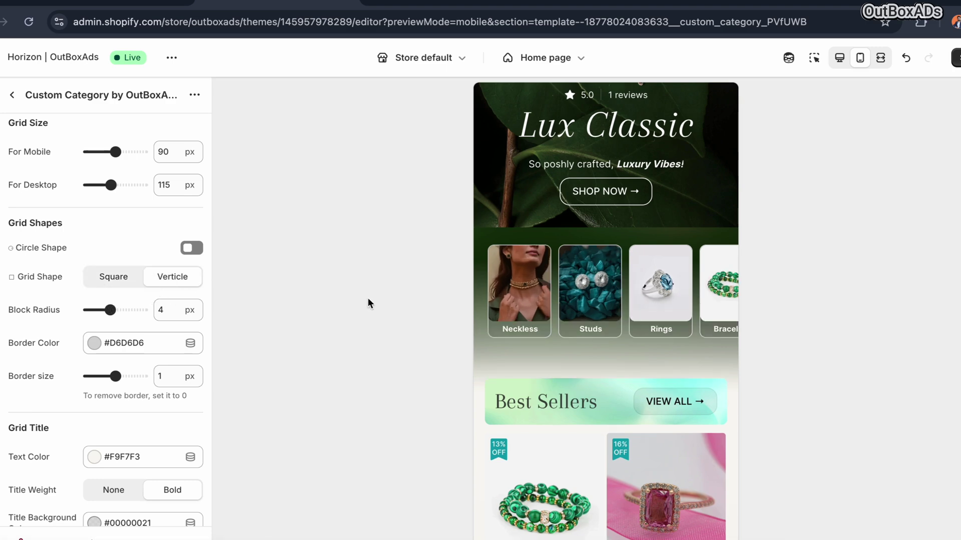
scroll(683, 299, "right", 5)
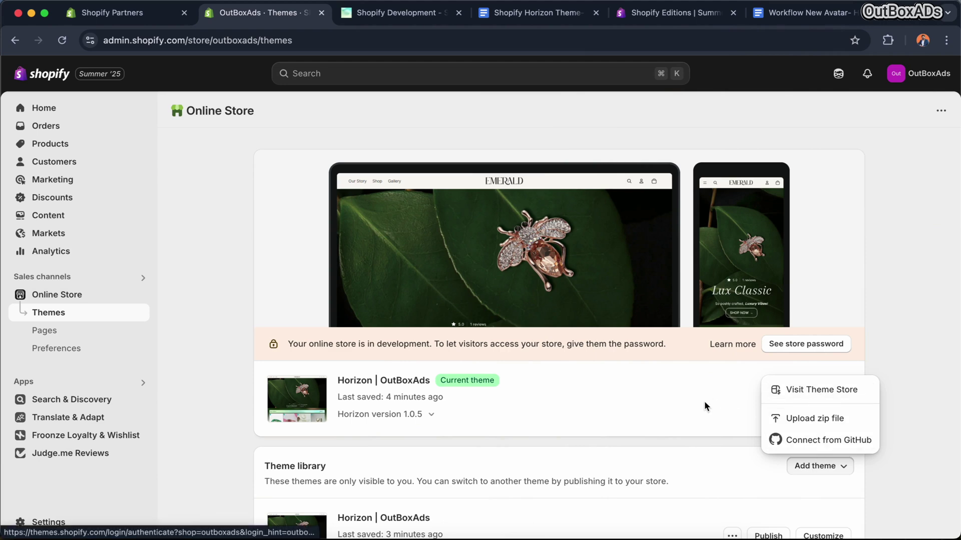
Open the current theme's code editor and start a new file in the sections folder
left_click(656, 404)
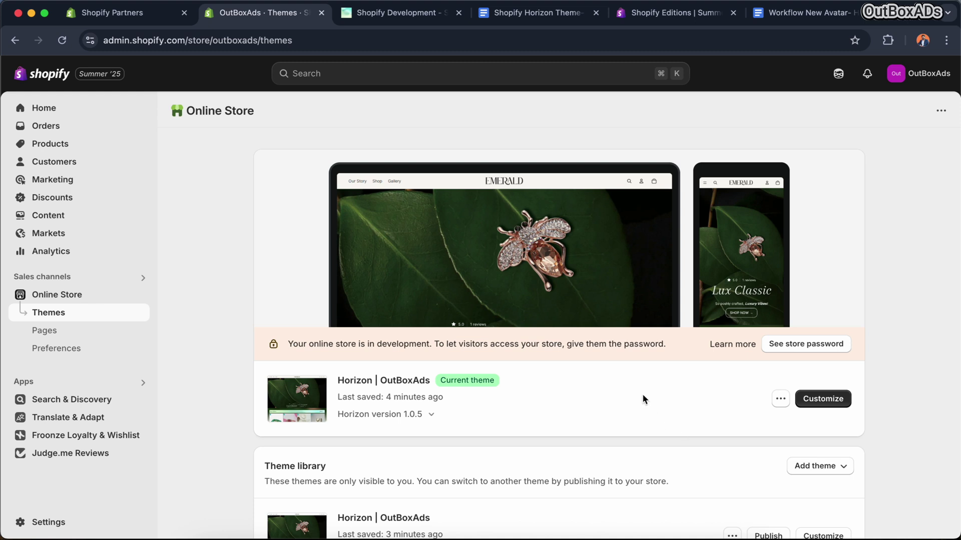
left_click(781, 400)
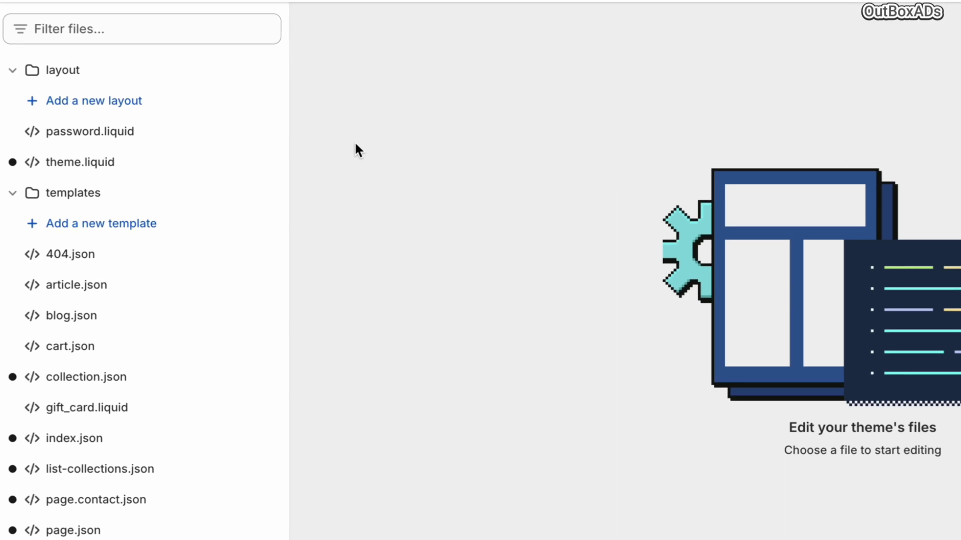
left_click(14, 195)
left_click(12, 73)
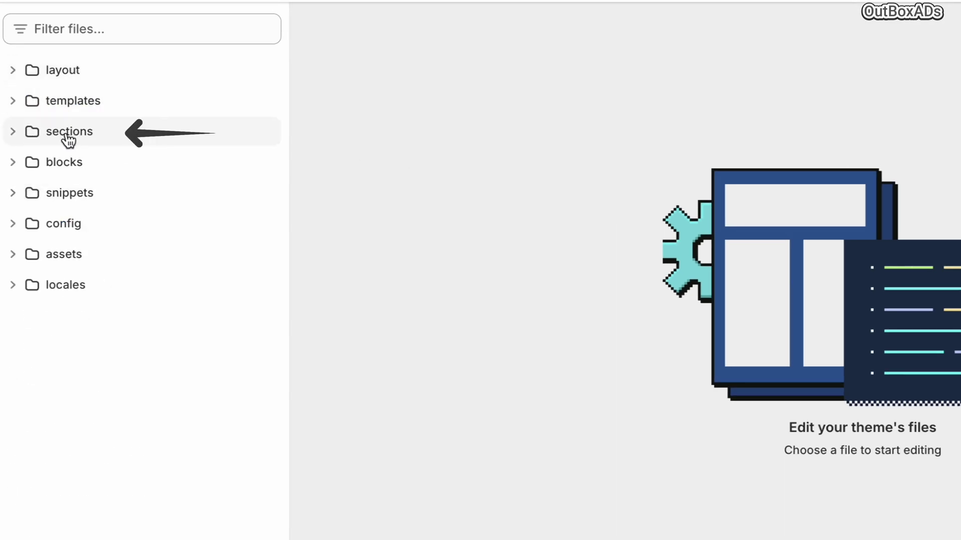
left_click(12, 133)
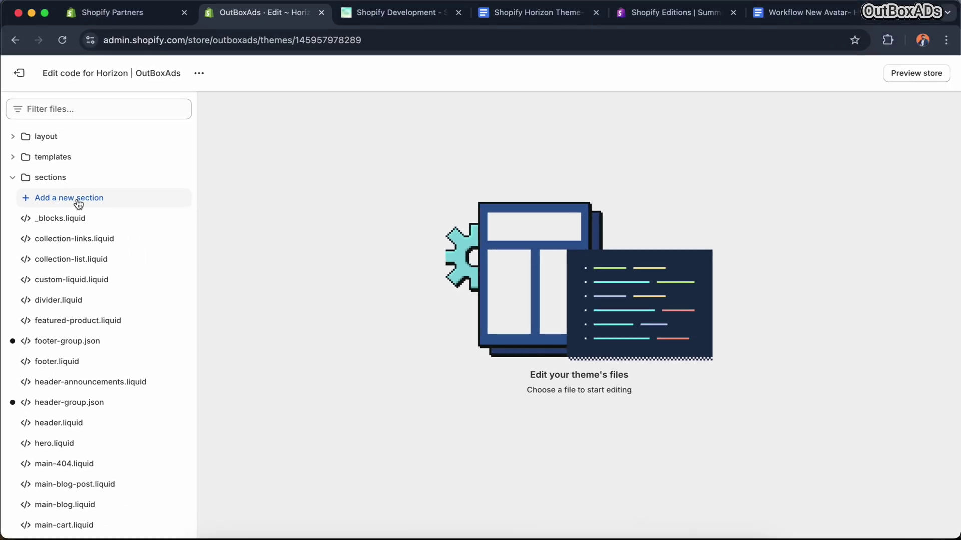
left_click(78, 200)
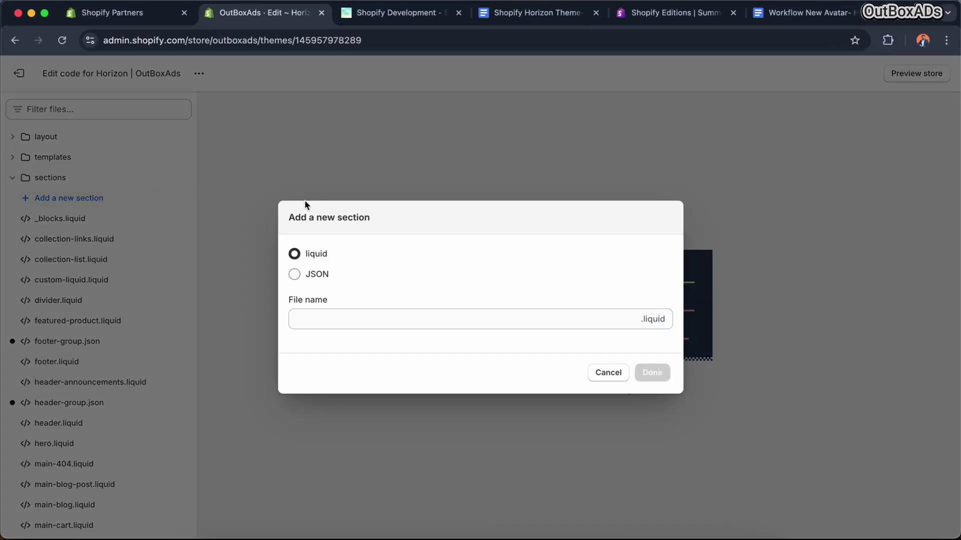
left_click(355, 319)
left_click(528, 16)
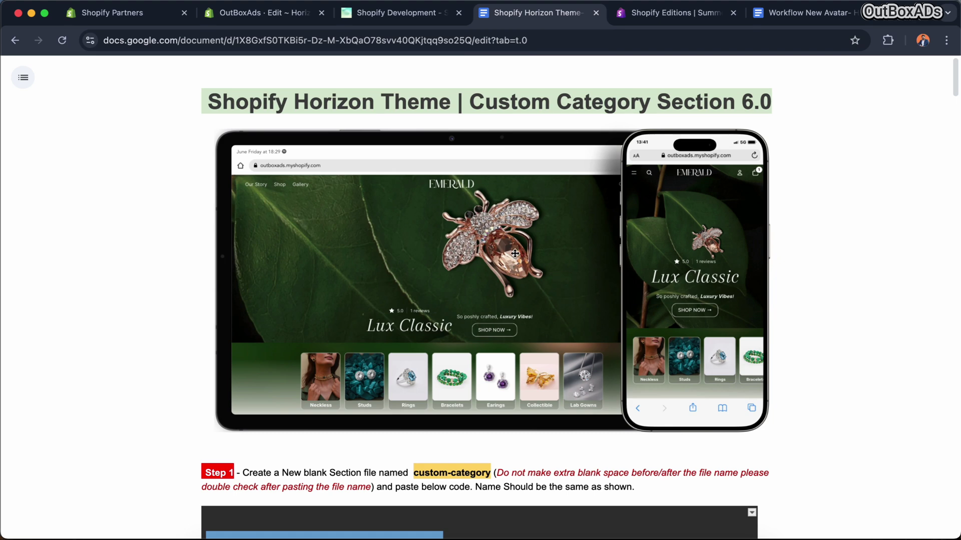
Copy 'custom-category' from the guide and create the section file with that name
key("ctrl+shift+Page_Up")
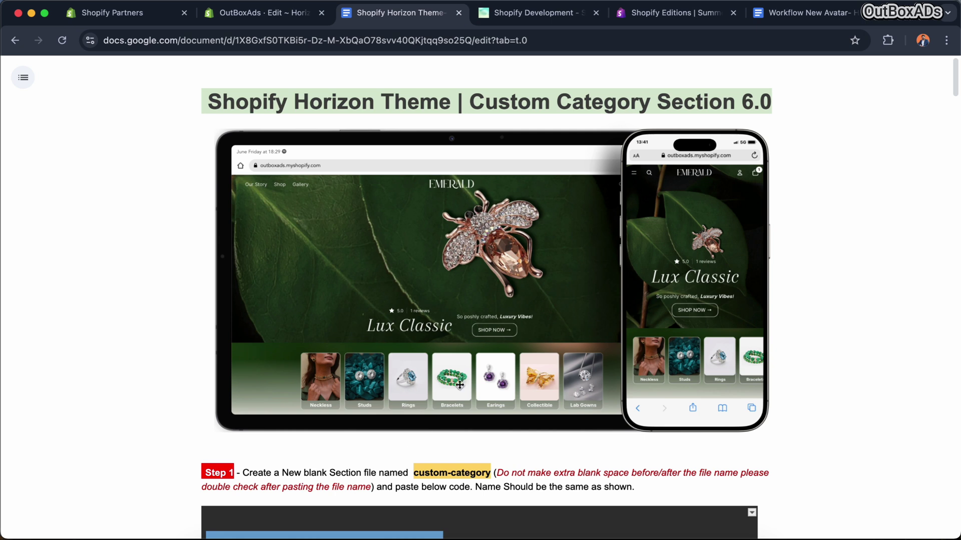
scroll(398, 470, "down", 4)
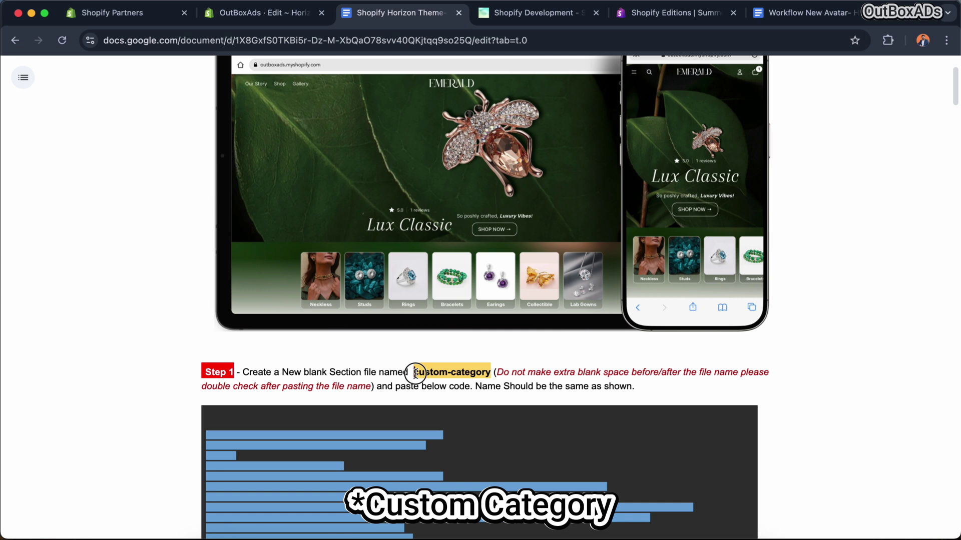
left_click_drag(415, 372, 465, 373)
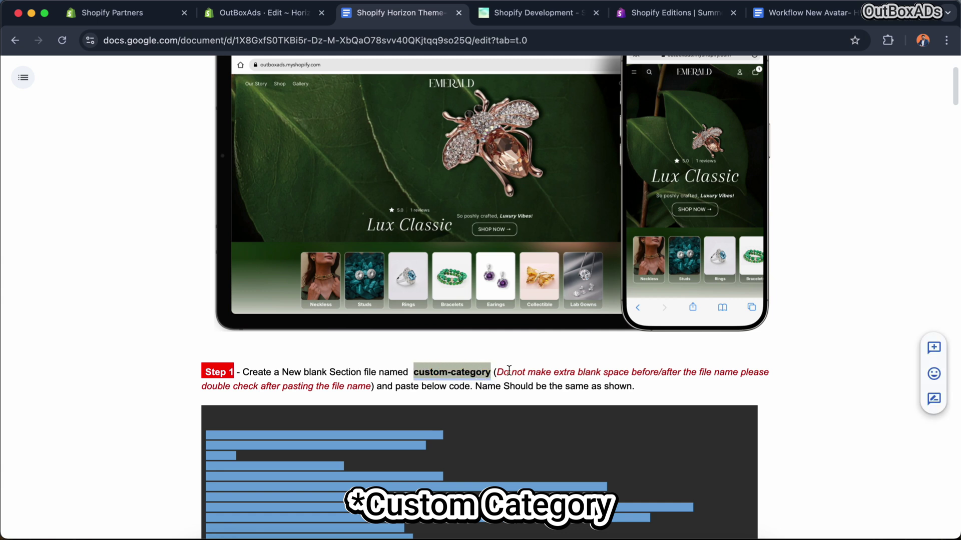
left_click(274, 14)
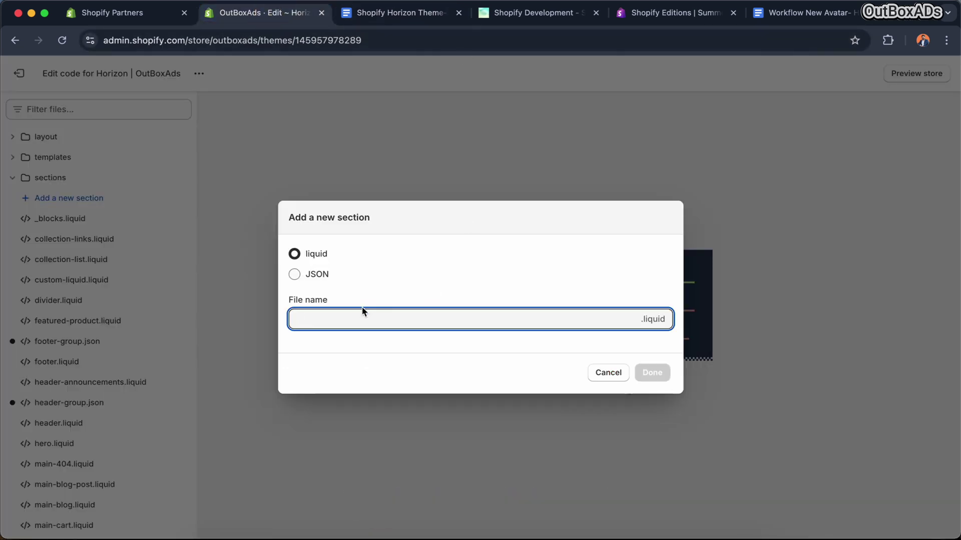
type("custom-category")
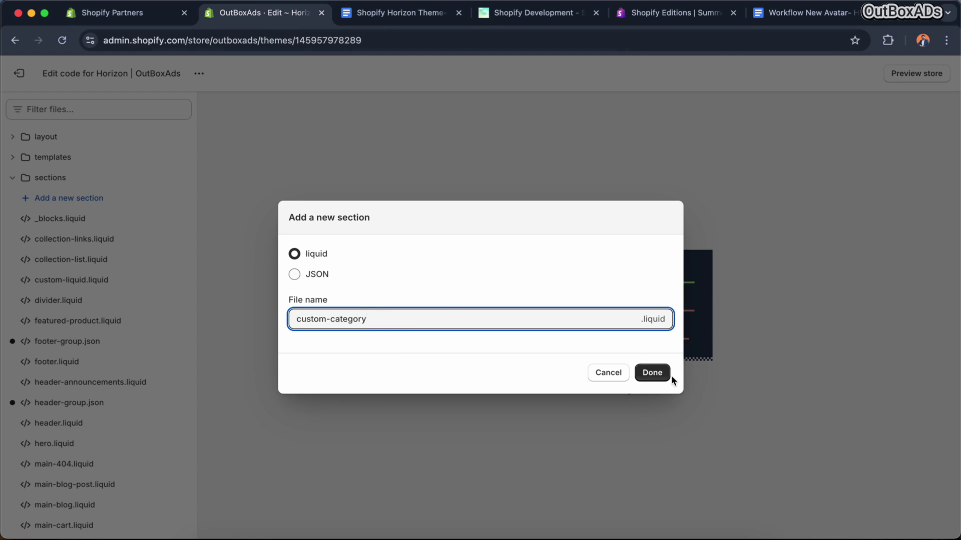
left_click(669, 376)
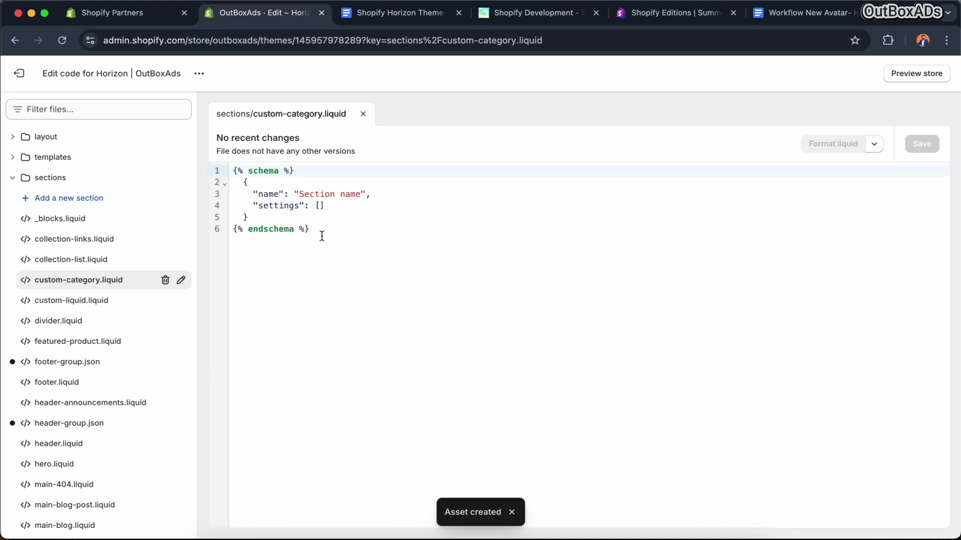
Replace the default schema in custom-category.liquid with the guide's Step 1 section code
left_click_drag(315, 232, 229, 179)
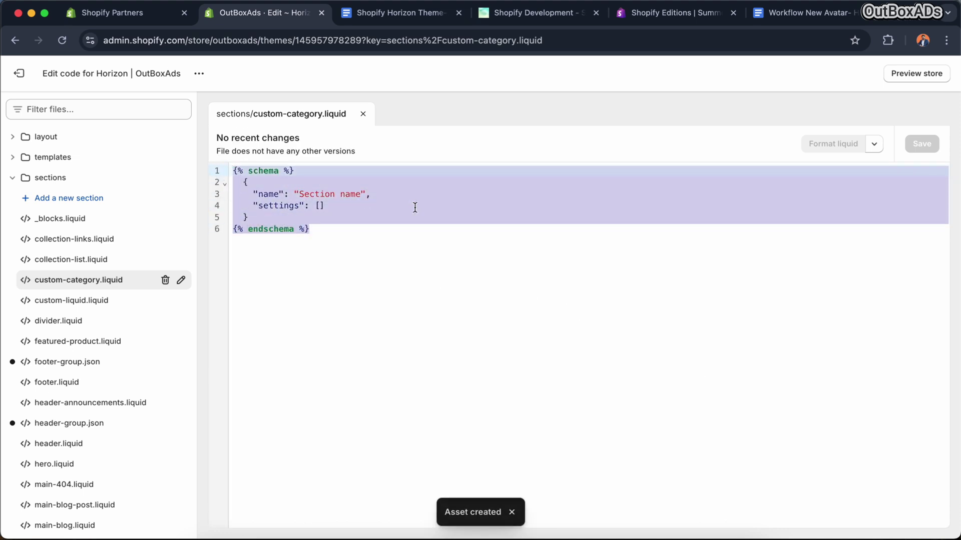
key("BackSpace")
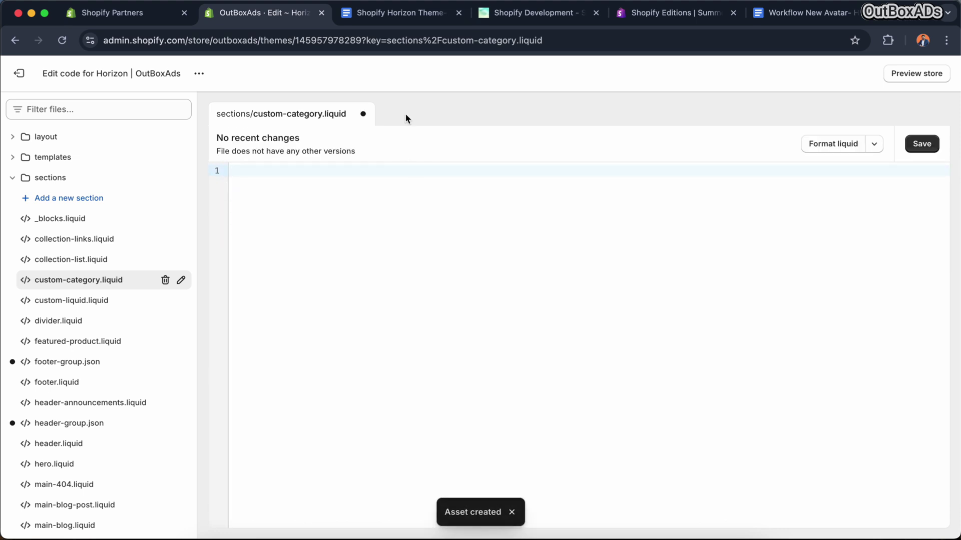
left_click(396, 13)
scroll(480, 407, "down", 5)
left_click(217, 296)
scroll(372, 315, "down", 20)
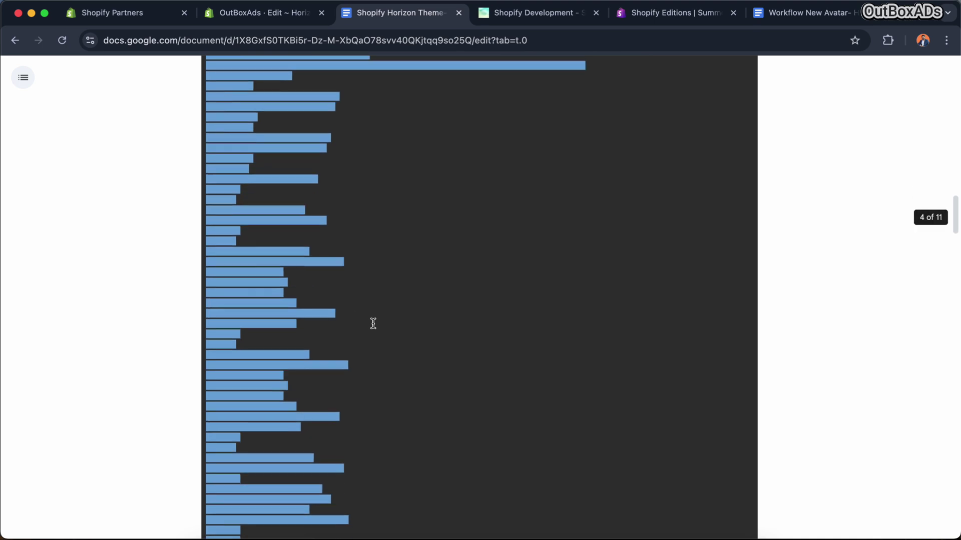
scroll(373, 323, "down", 12)
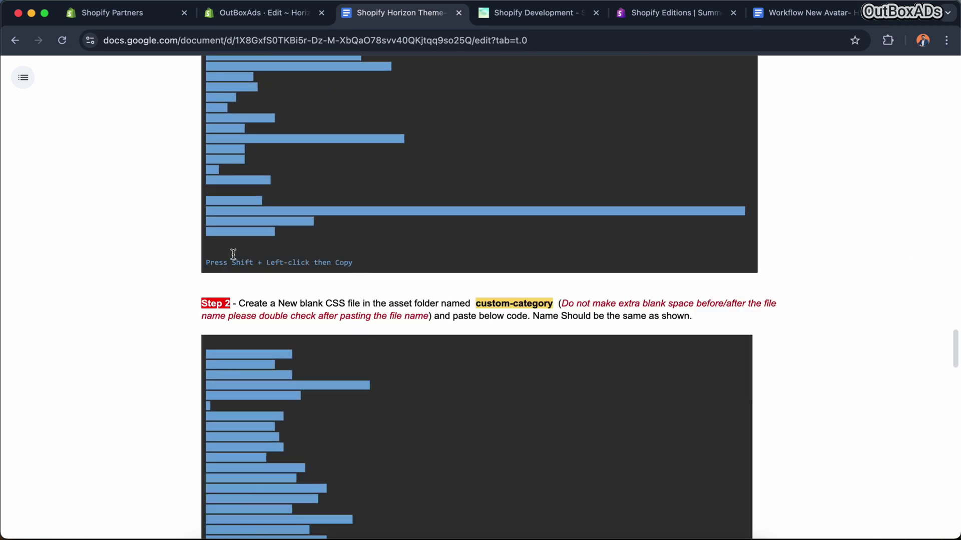
left_click(233, 250, "shift")
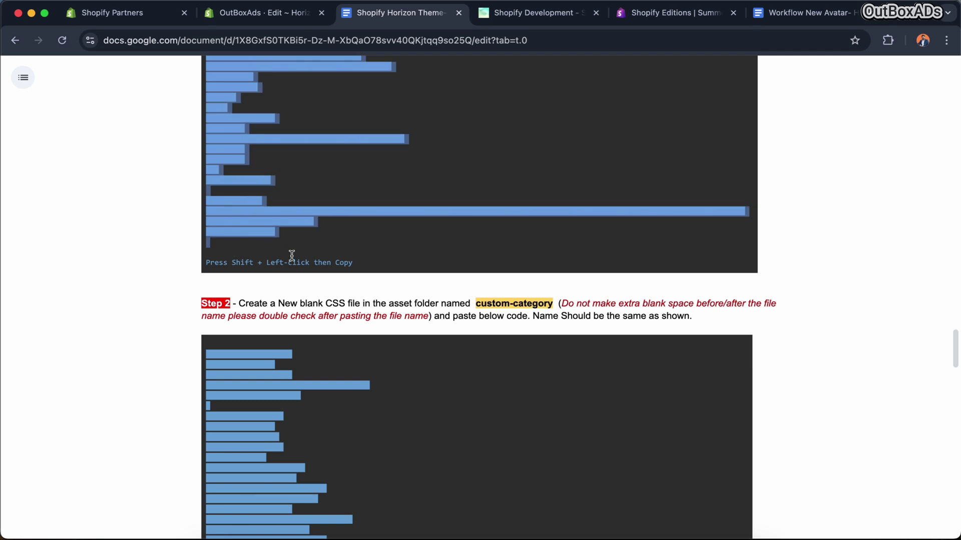
left_click(281, 13)
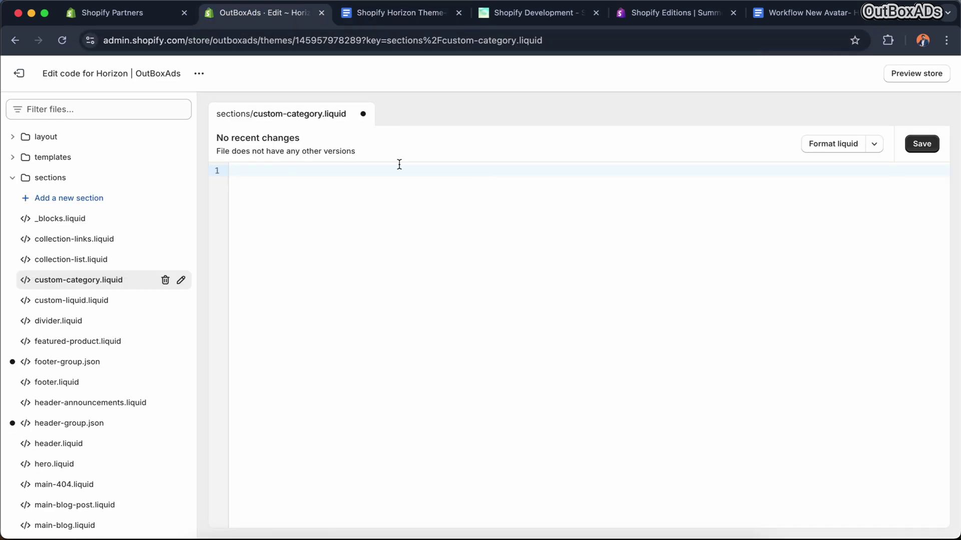
key("super+v")
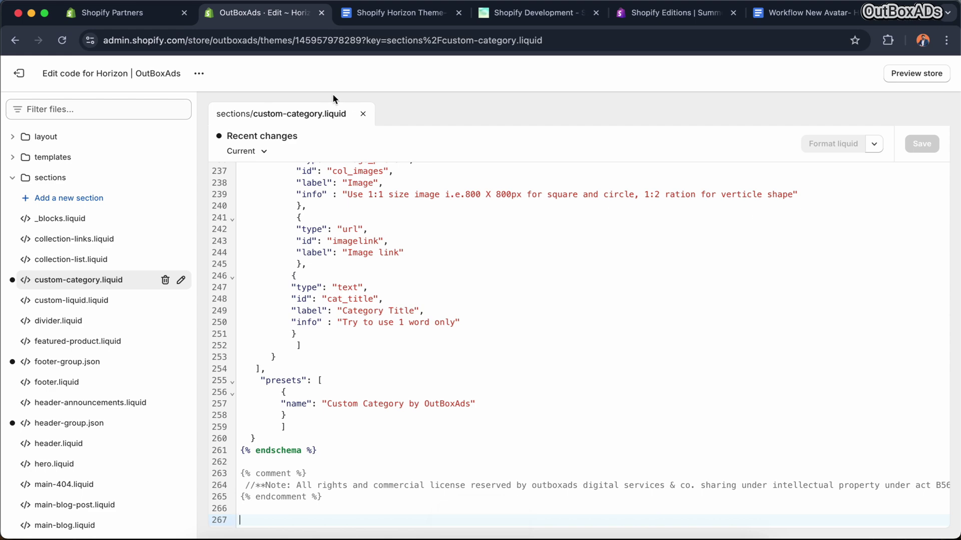
Add a blank asset file named custom-category.css to the assets folder
left_click(364, 115)
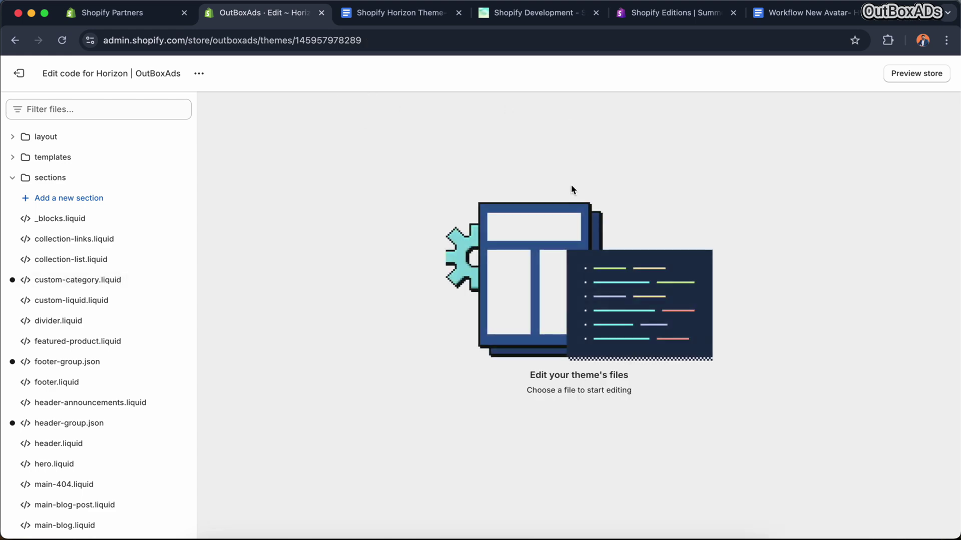
left_click(13, 179)
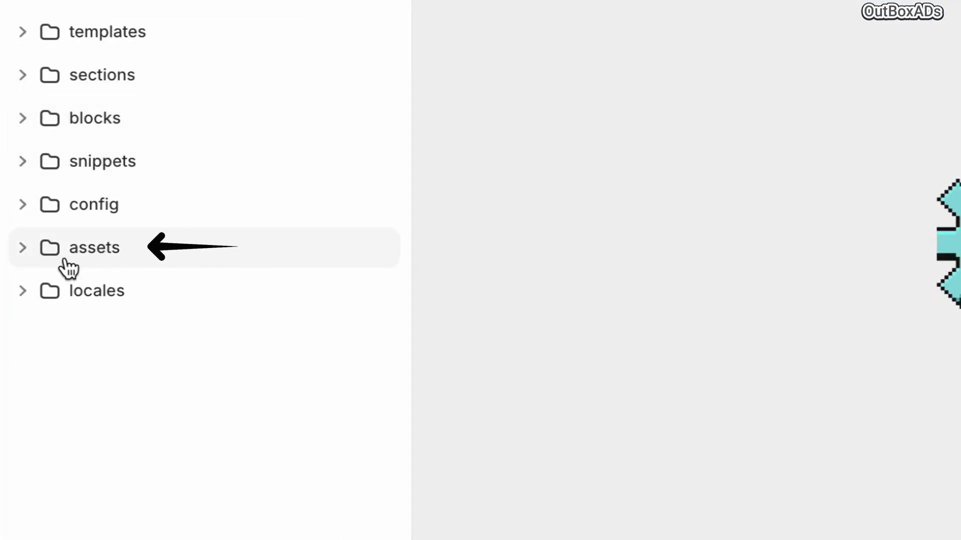
left_click(22, 249)
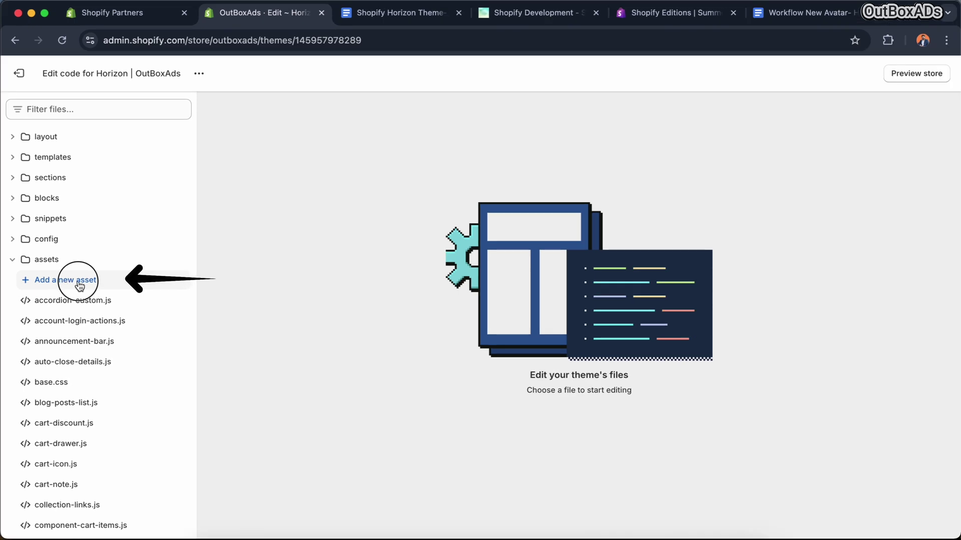
left_click(79, 281)
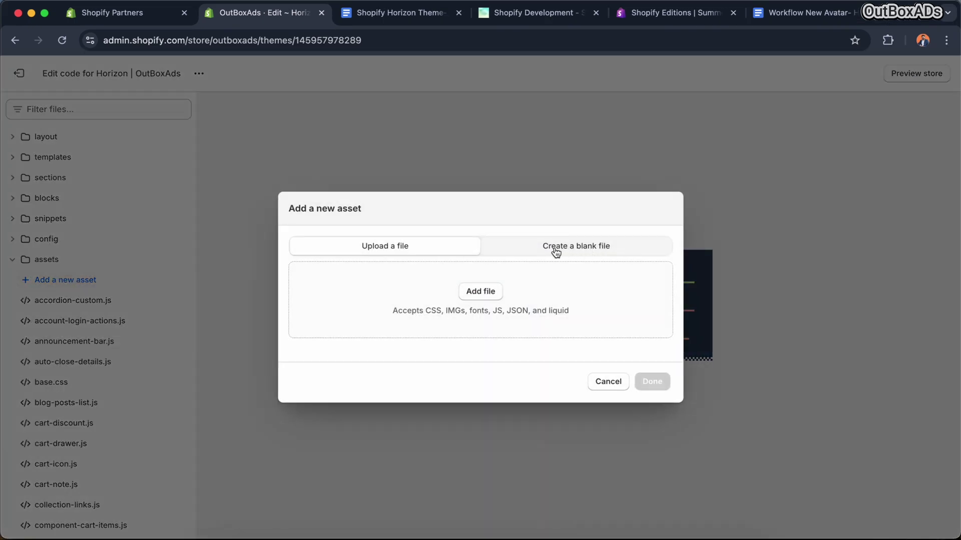
left_click(594, 248)
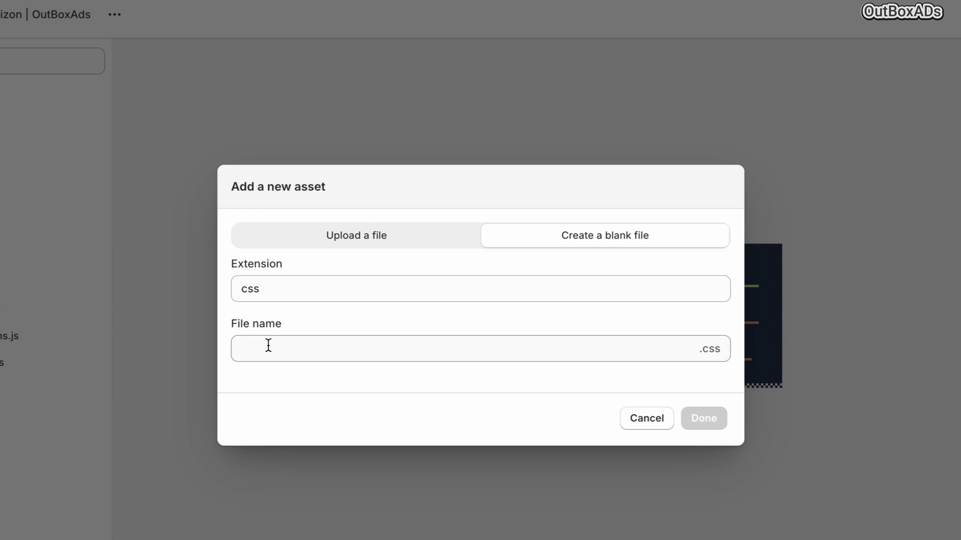
left_click(339, 345)
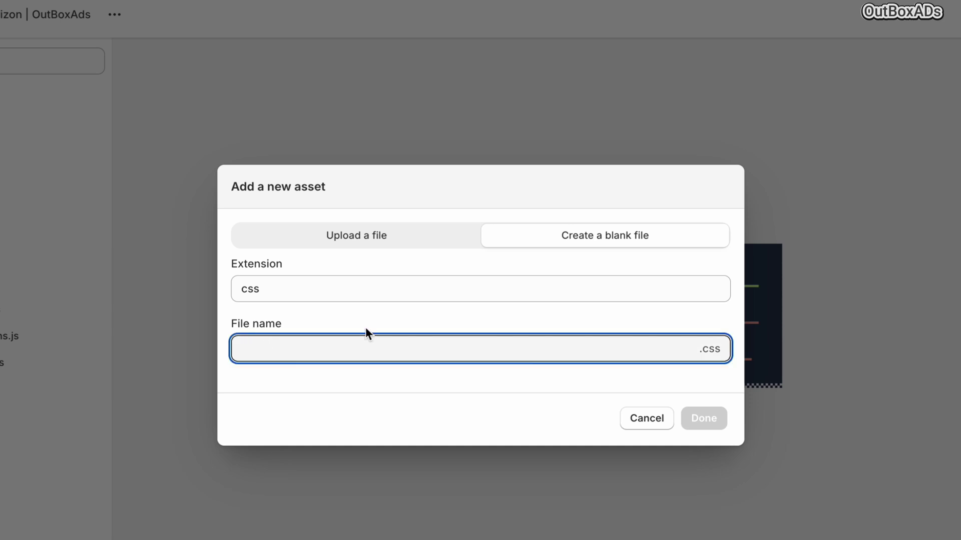
key("super+shift+c")
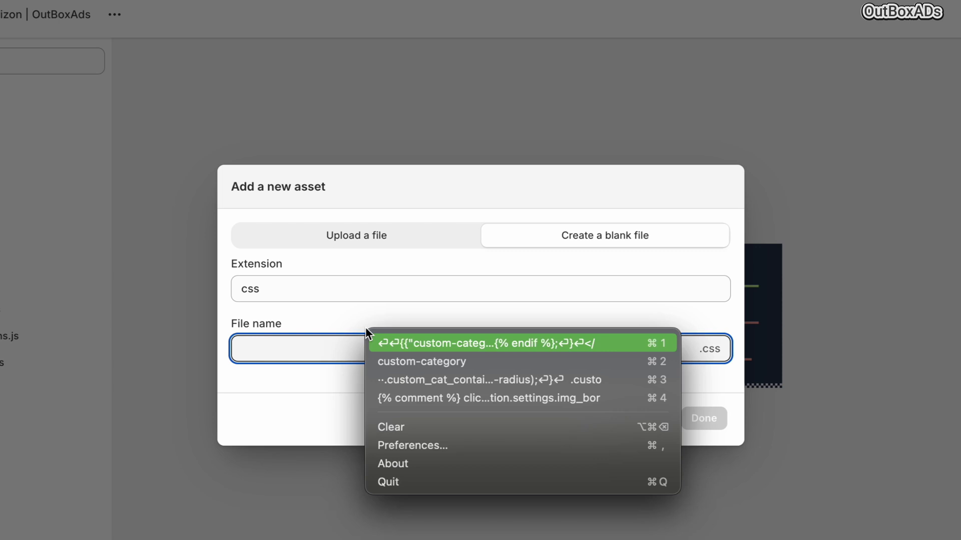
left_click(405, 365)
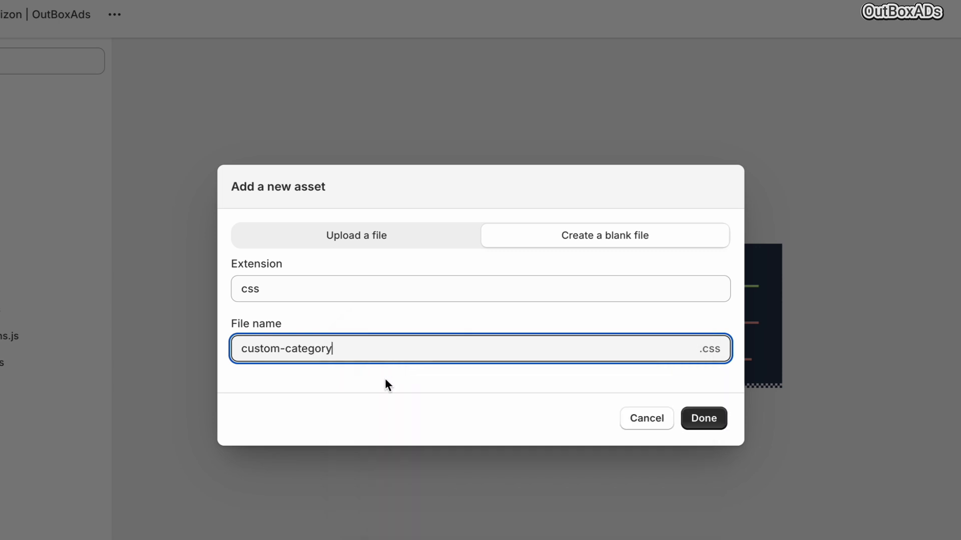
left_click(393, 380)
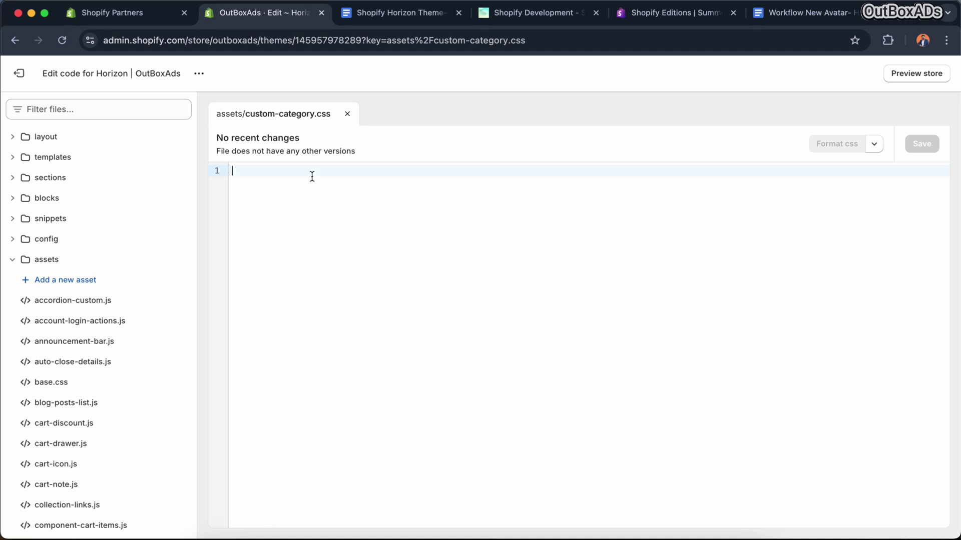
Select the full Step 2 CSS code block in the installation guide
left_click(400, 13)
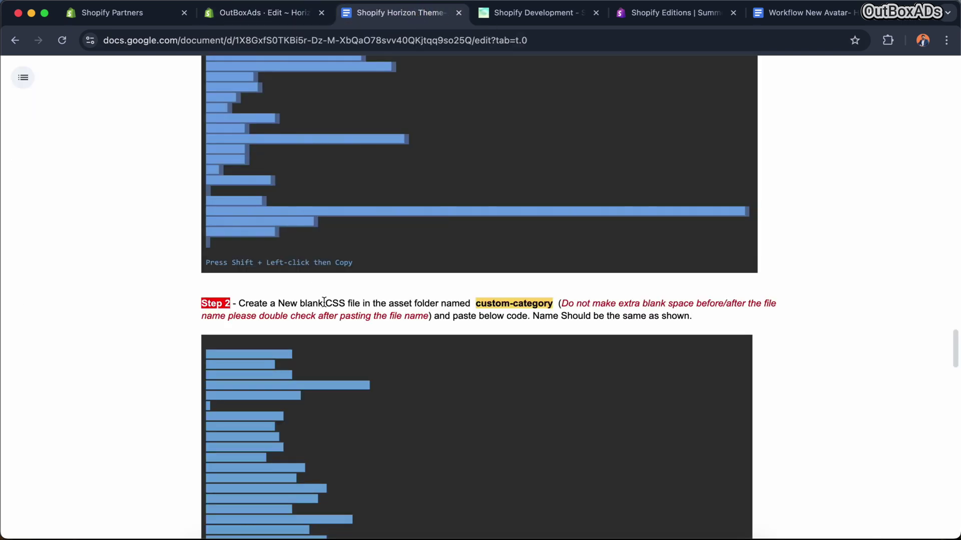
scroll(367, 315, "down", 3)
left_click(220, 173)
scroll(338, 215, "down", 10)
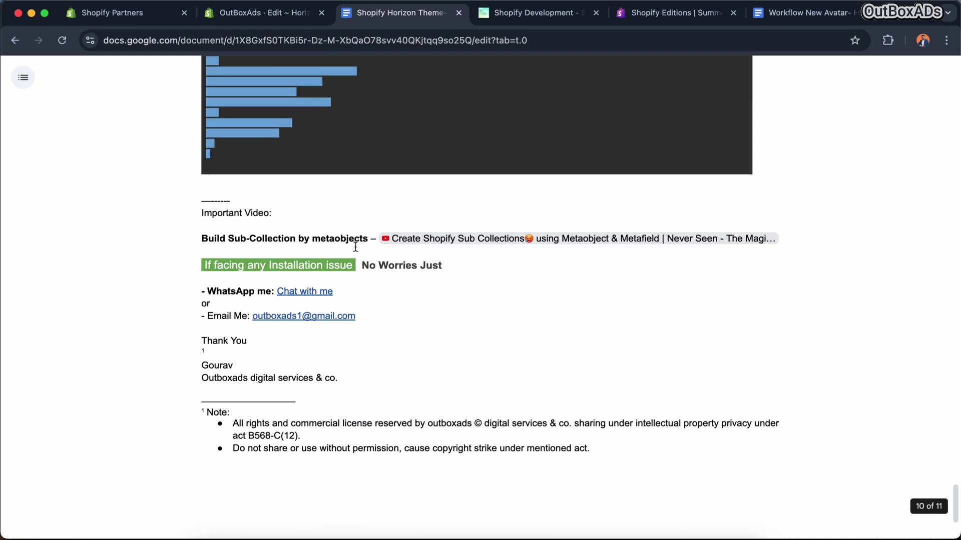
scroll(313, 238, "up", 2)
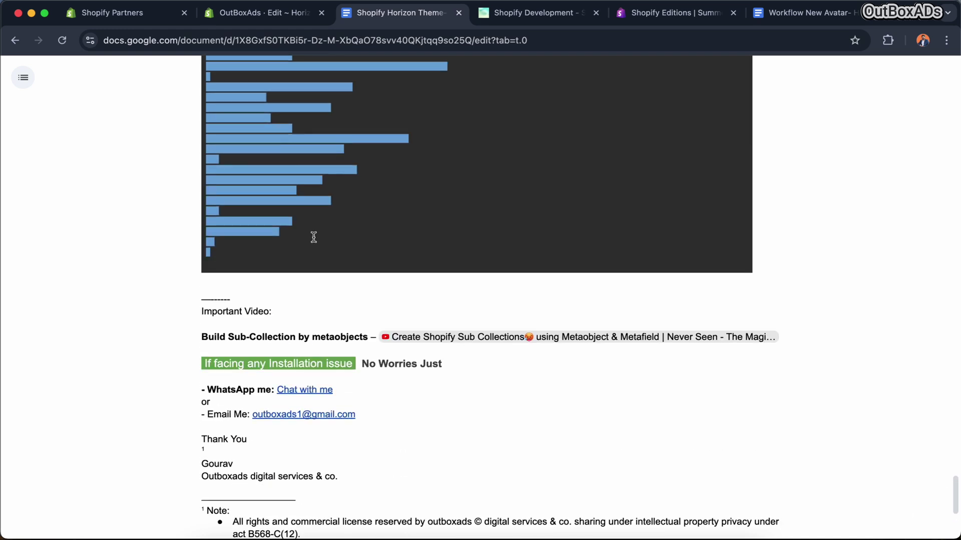
left_click(228, 266, "shift")
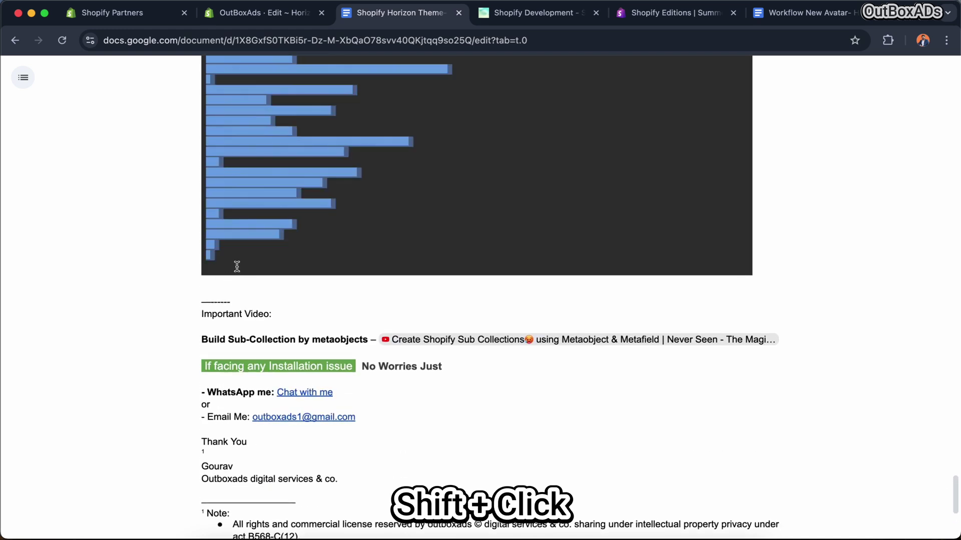
Paste the Step 2 CSS into custom-category.css, save it and close the file
left_click(283, 15)
left_click(267, 175)
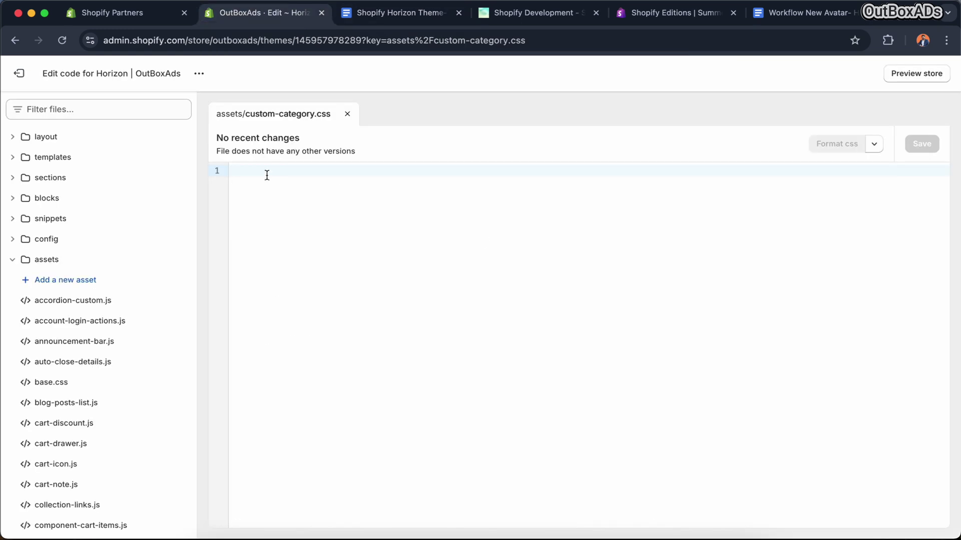
key("super+v")
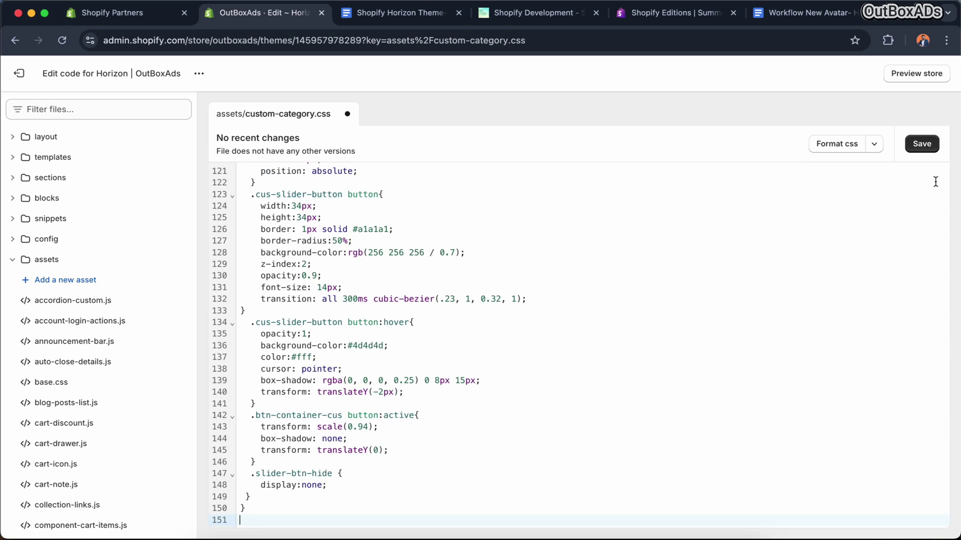
left_click(922, 144)
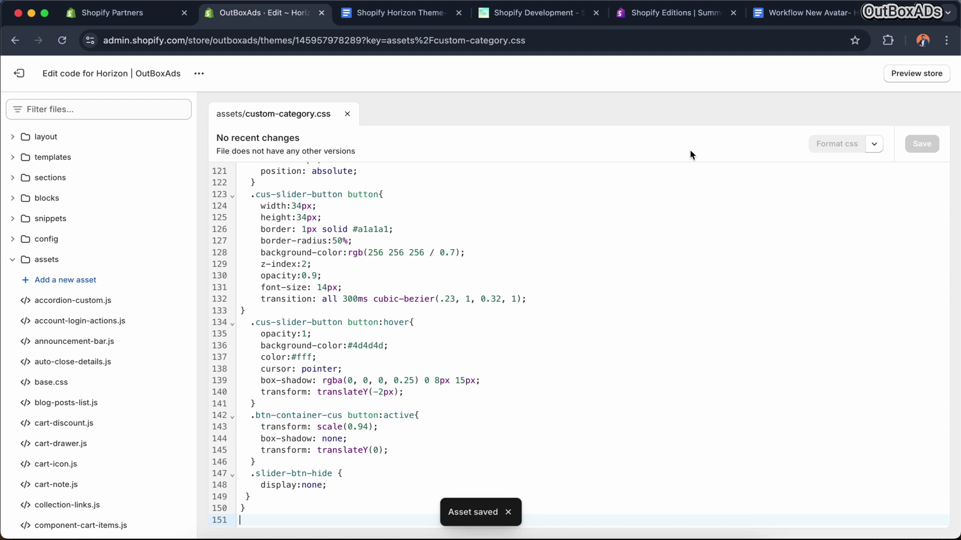
left_click(348, 114)
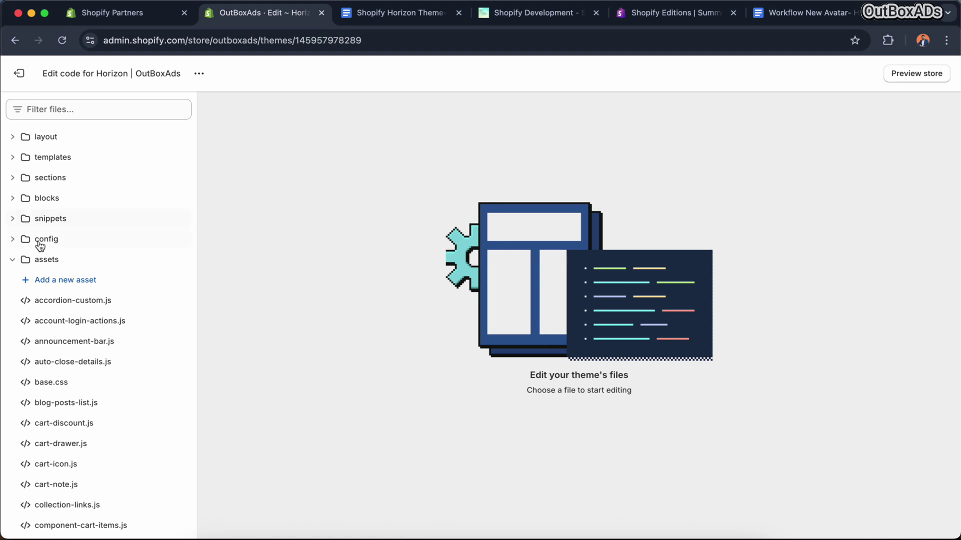
Exit the code editor and open Horizon | OutBoxAds in the theme customizer
left_click(13, 260)
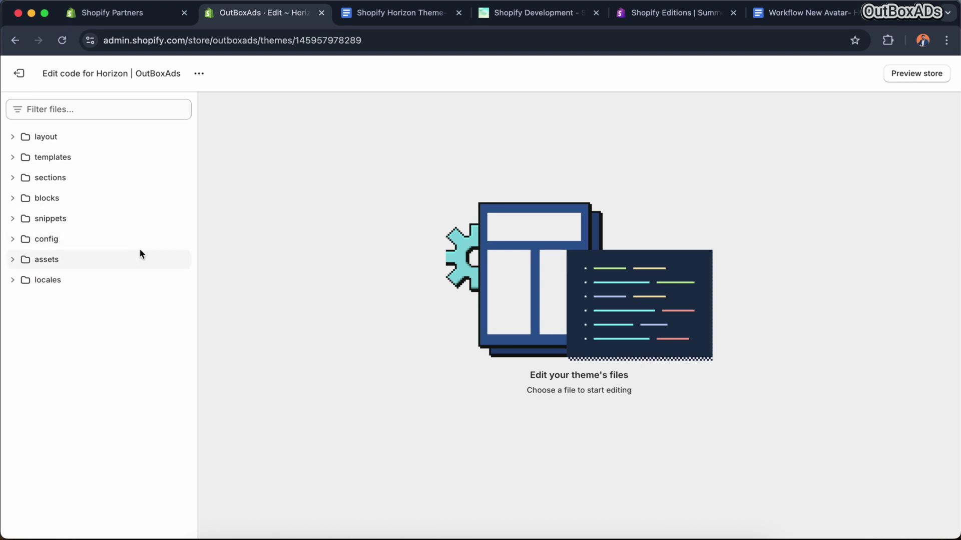
left_click(20, 76)
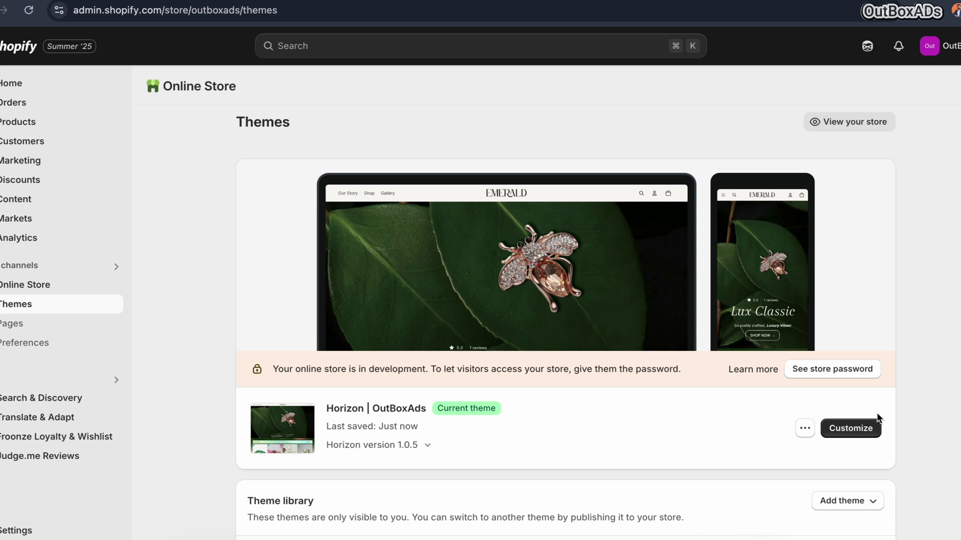
left_click(861, 433)
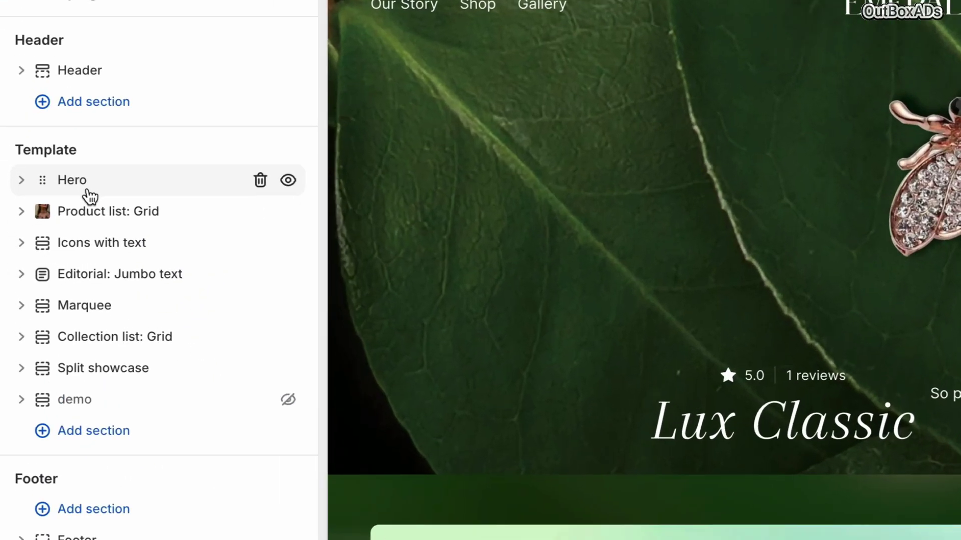
Insert the Custom Category by OutBoxAds section below Hero and expand its blocks
mouse_move(90, 203)
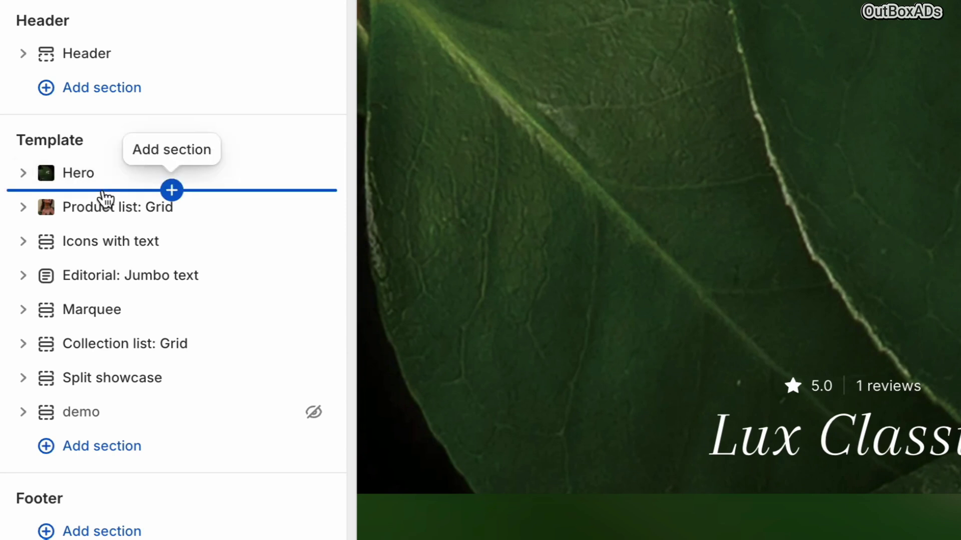
left_click(172, 191)
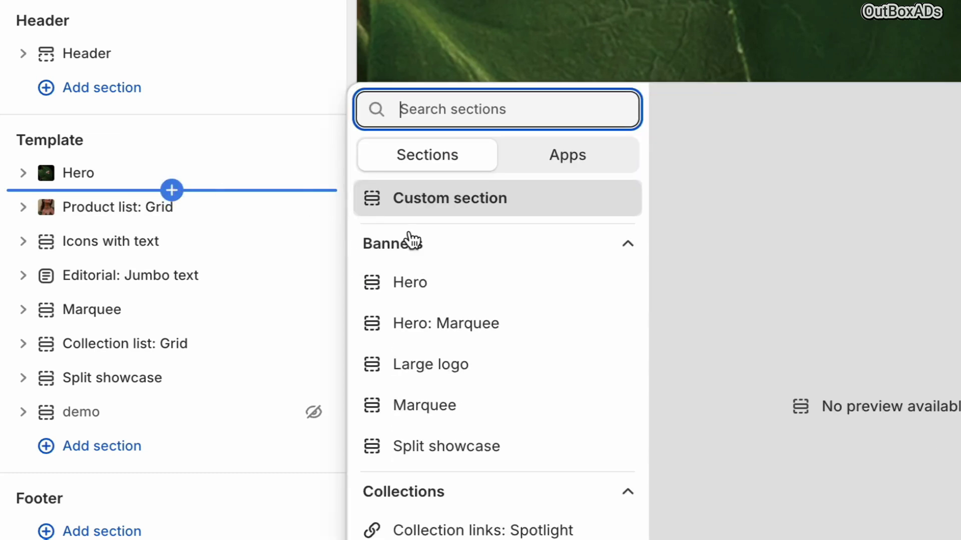
scroll(528, 264, "down", 2)
scroll(529, 264, "down", 15)
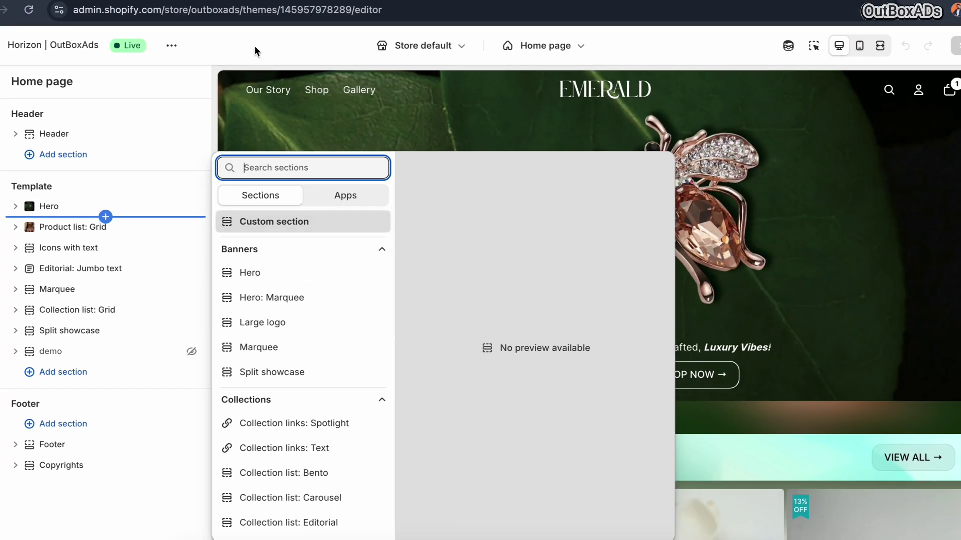
left_click(254, 46)
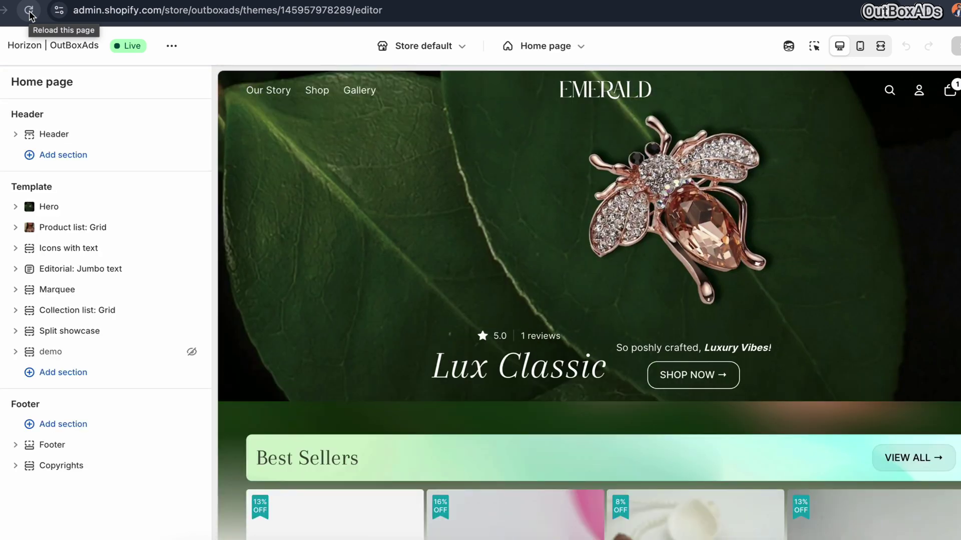
mouse_move(80, 220)
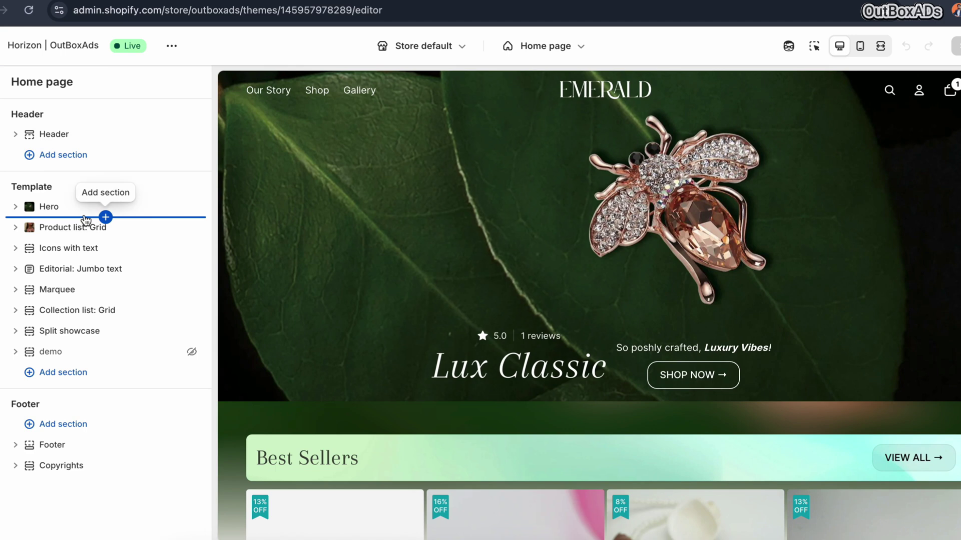
left_click(106, 217)
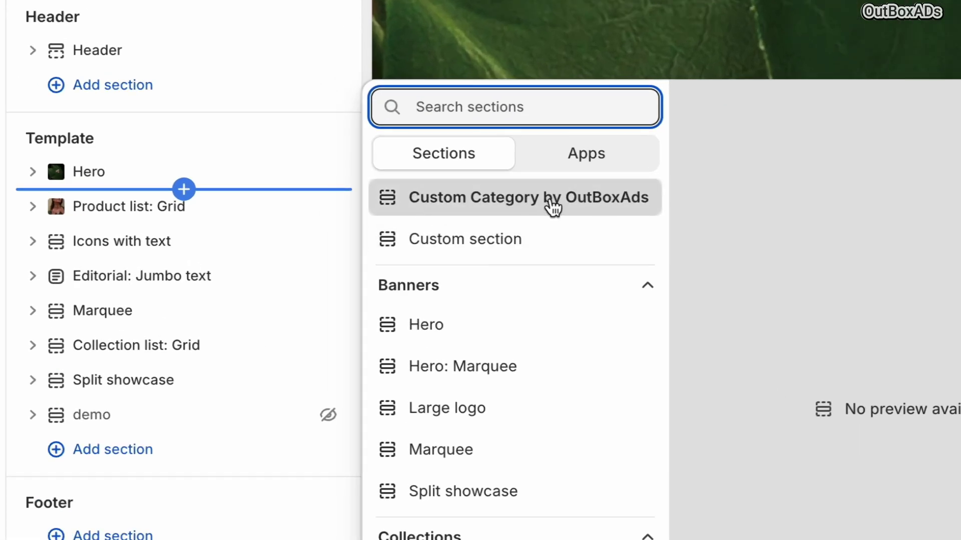
left_click(500, 206)
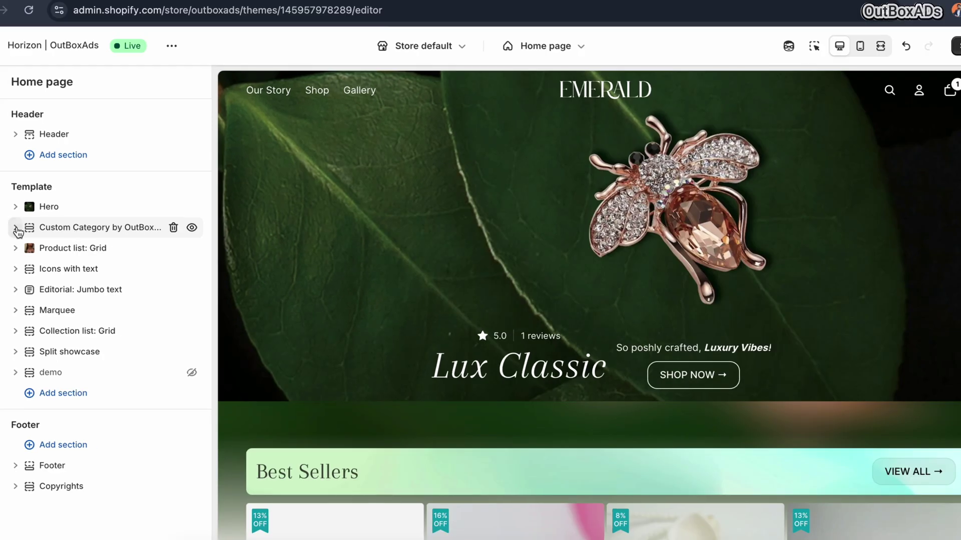
left_click(15, 227)
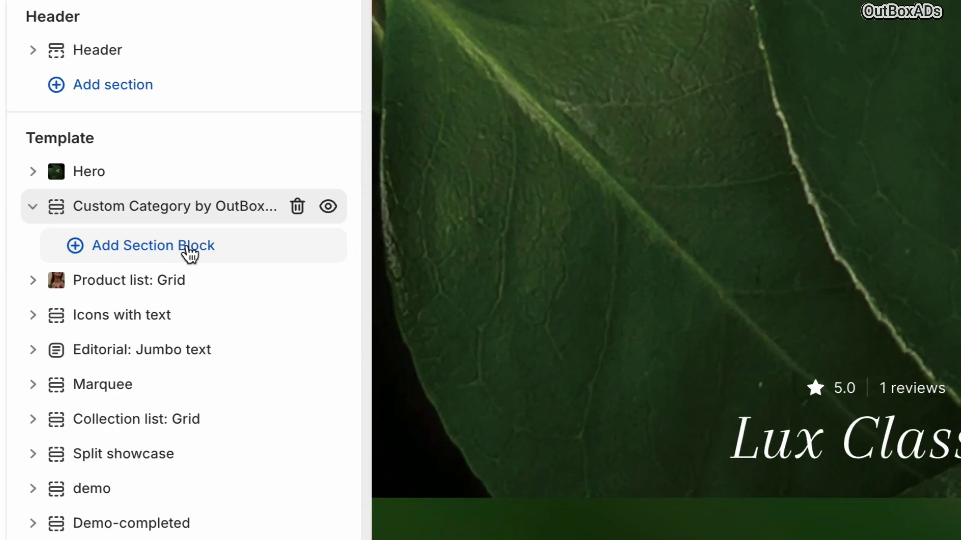
Add a category block using the Jewelry-category-8 image, linked to the Rare Gems collection
left_click(189, 254)
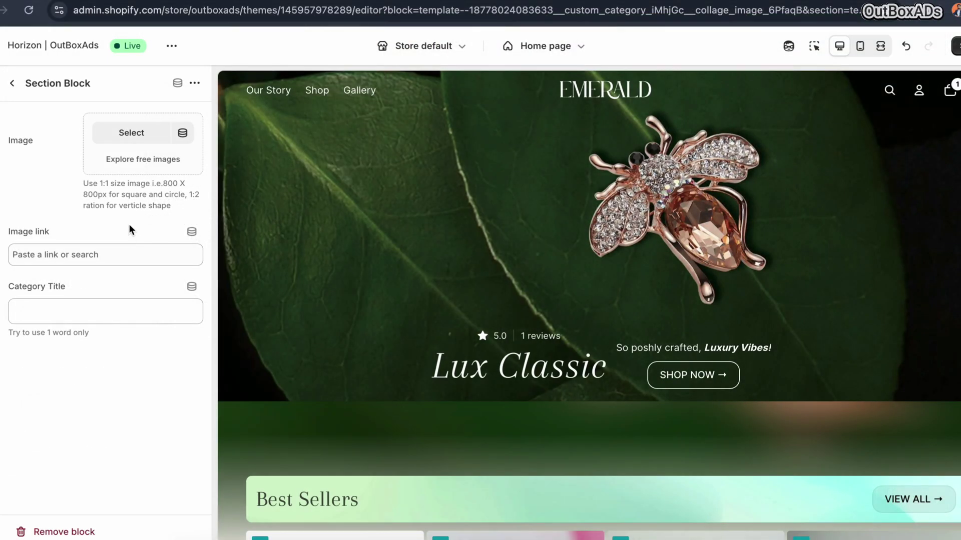
left_click(141, 143)
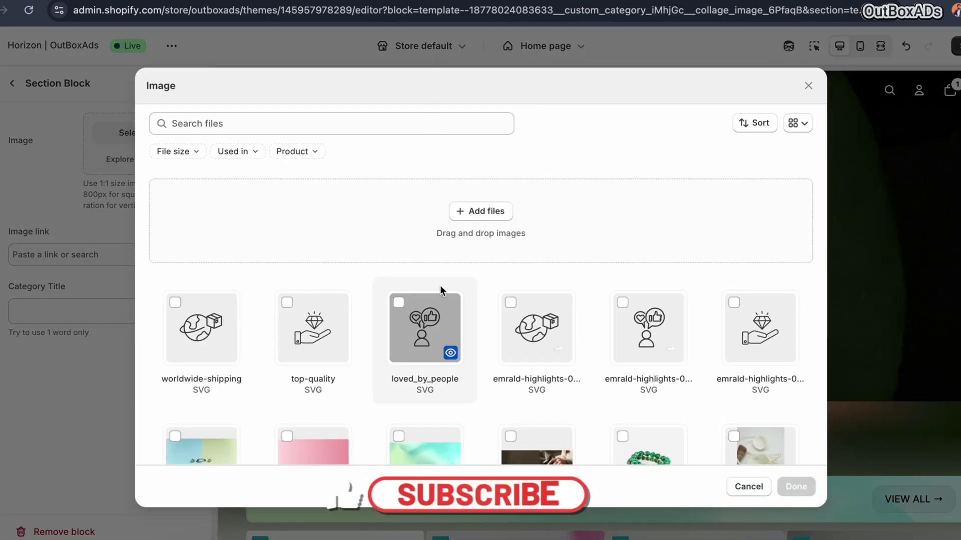
scroll(473, 296, "down", 10)
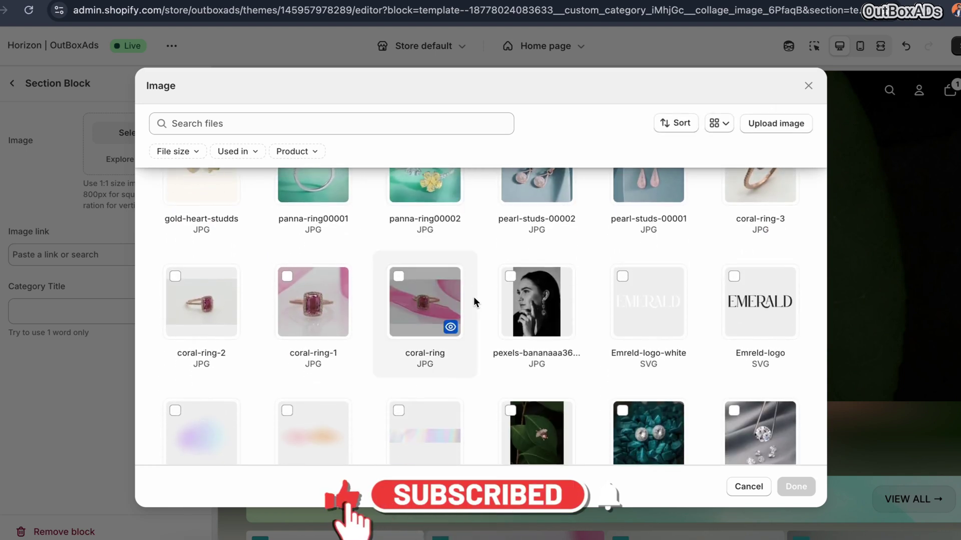
scroll(473, 296, "down", 5)
left_click(765, 289)
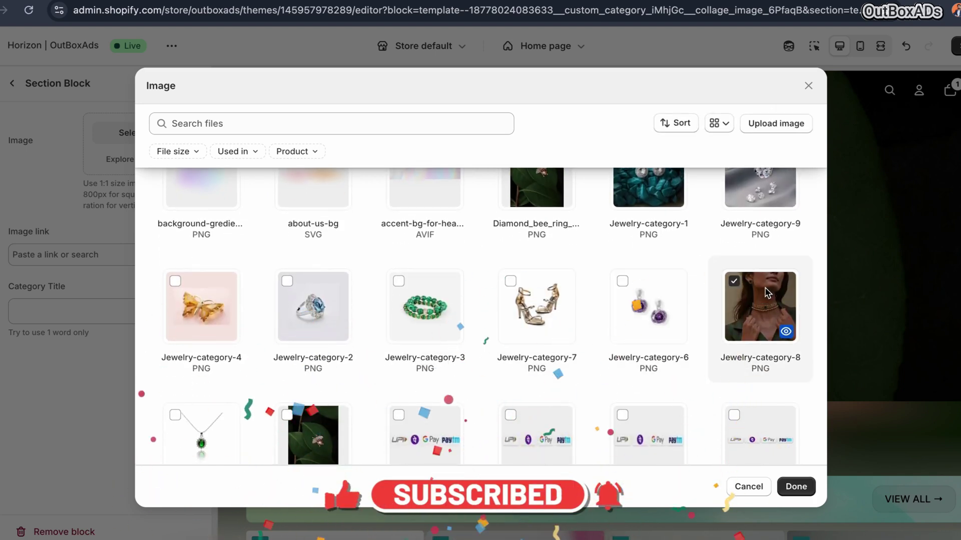
left_click(796, 487)
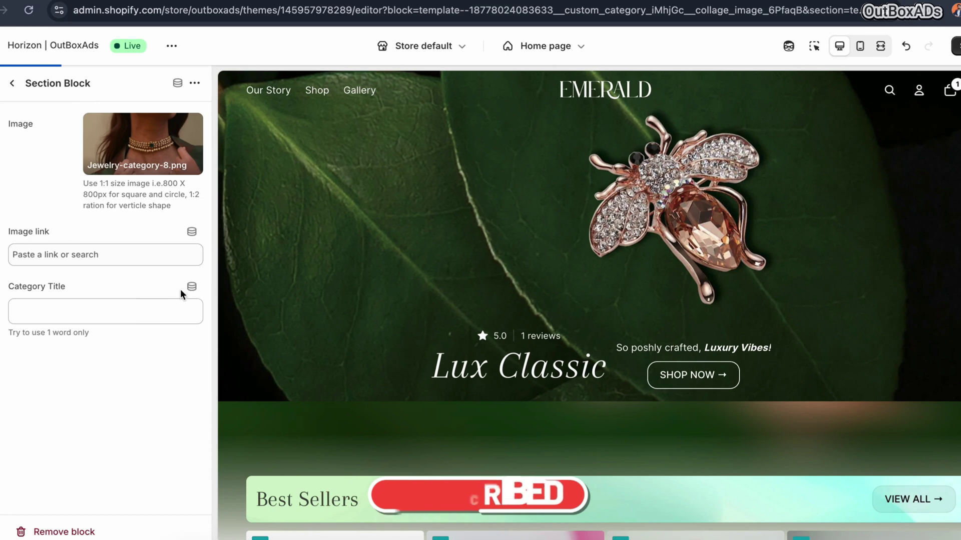
left_click(37, 256)
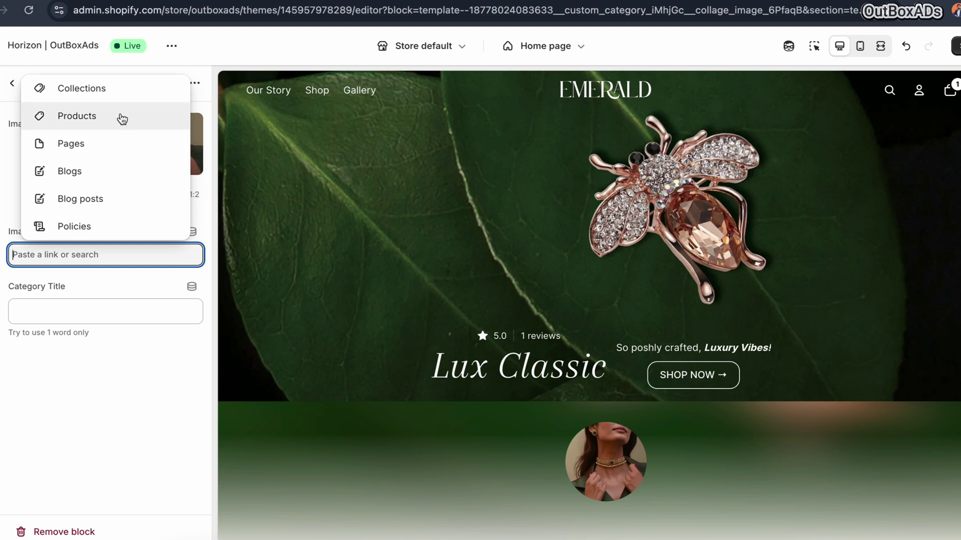
left_click(102, 95)
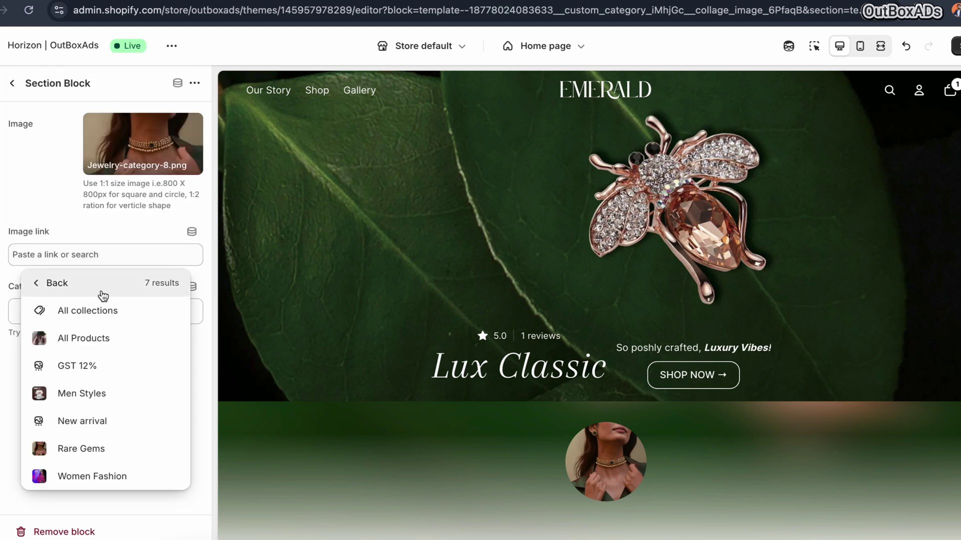
left_click(86, 450)
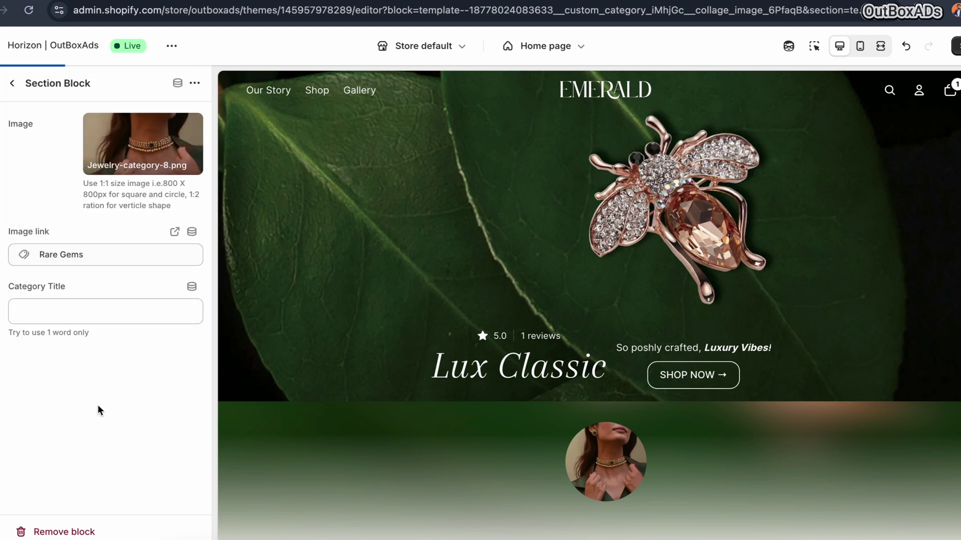
left_click(73, 314)
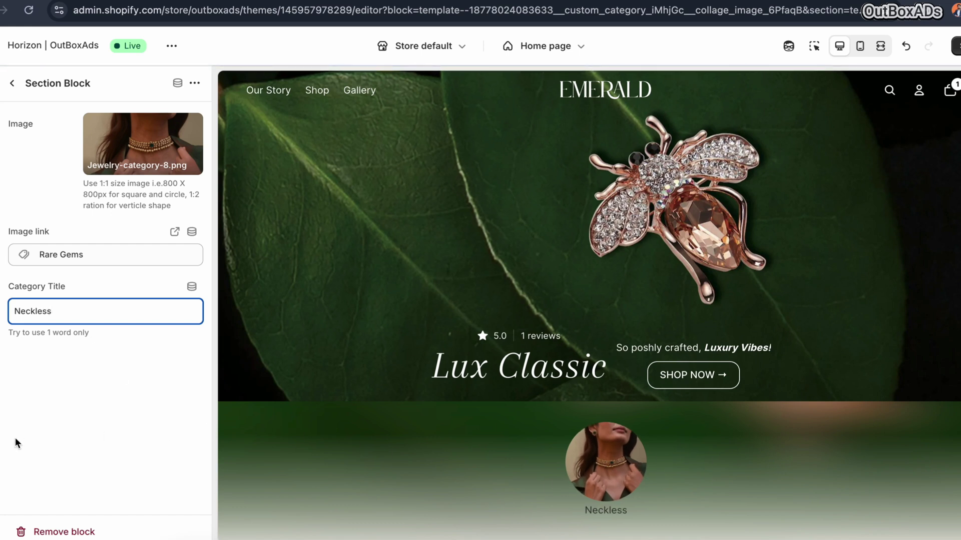
left_click(13, 84)
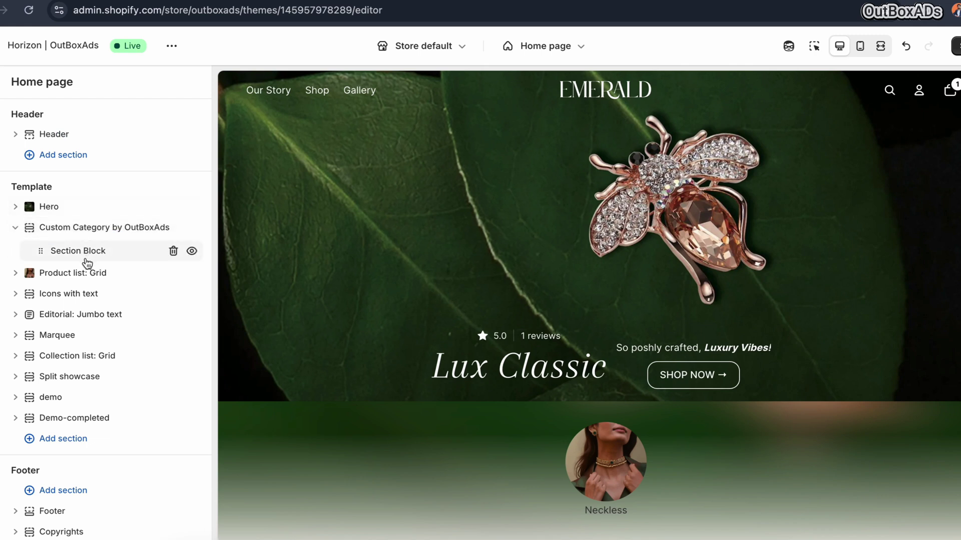
Add a second category block titled 'Studs' with the Jewelry-category-1 image
mouse_move(116, 266)
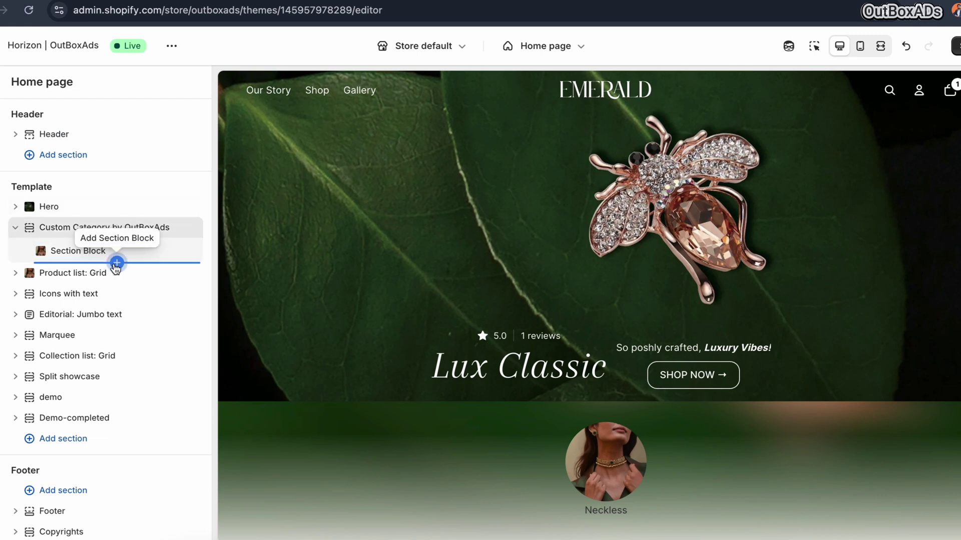
left_click(116, 263)
left_click(145, 133)
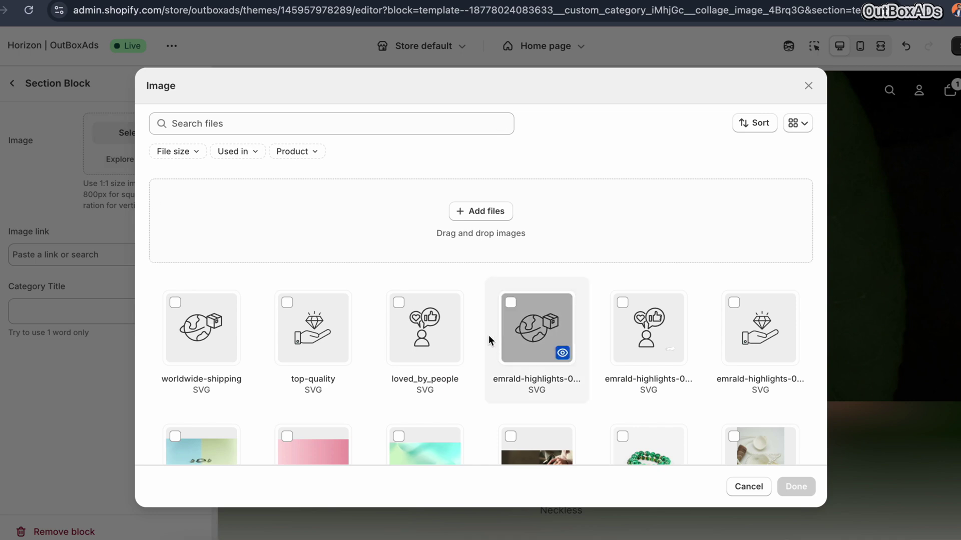
scroll(488, 334, "down", 5)
left_click(648, 307)
left_click(790, 487)
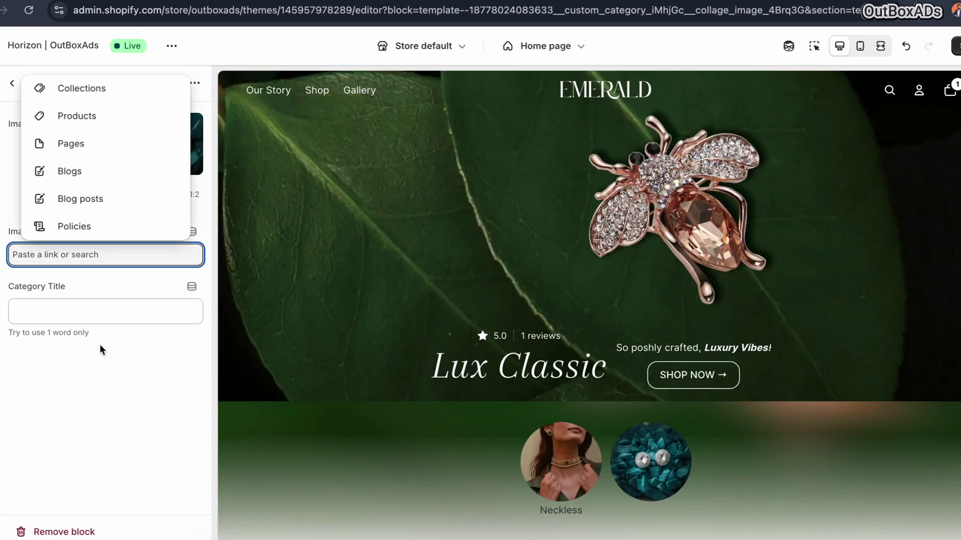
left_click(95, 311)
type("Studs")
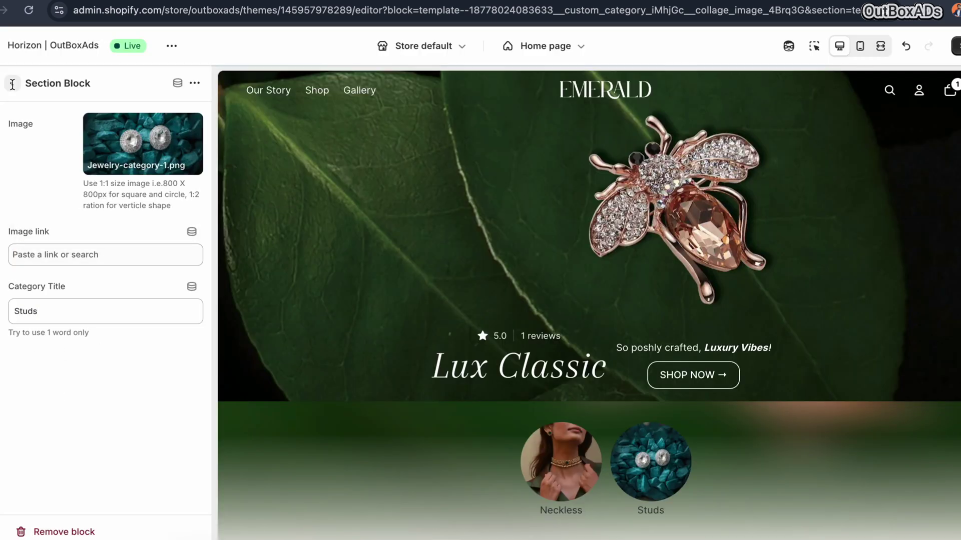
left_click(40, 84)
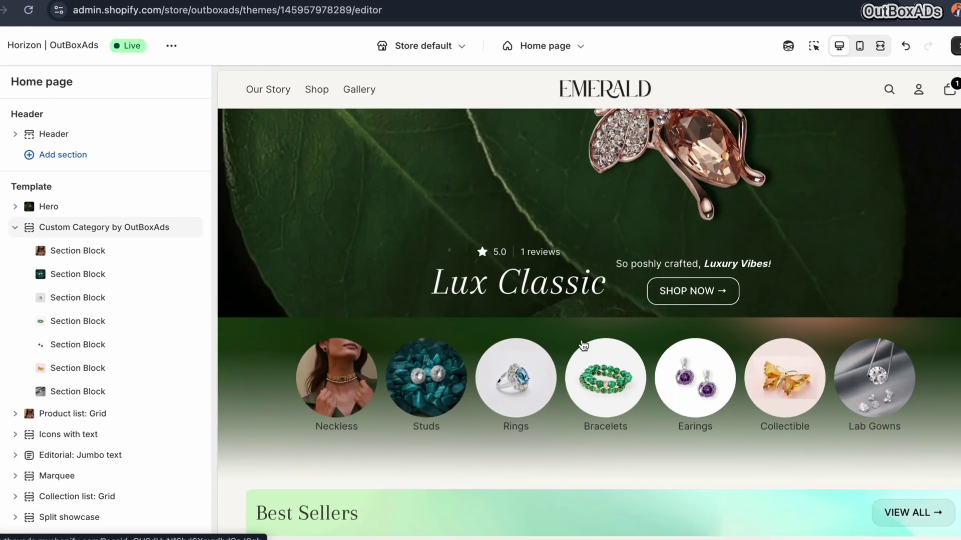
Review the Rings category block's settings, then go back to the section list
scroll(583, 345, "down", 2)
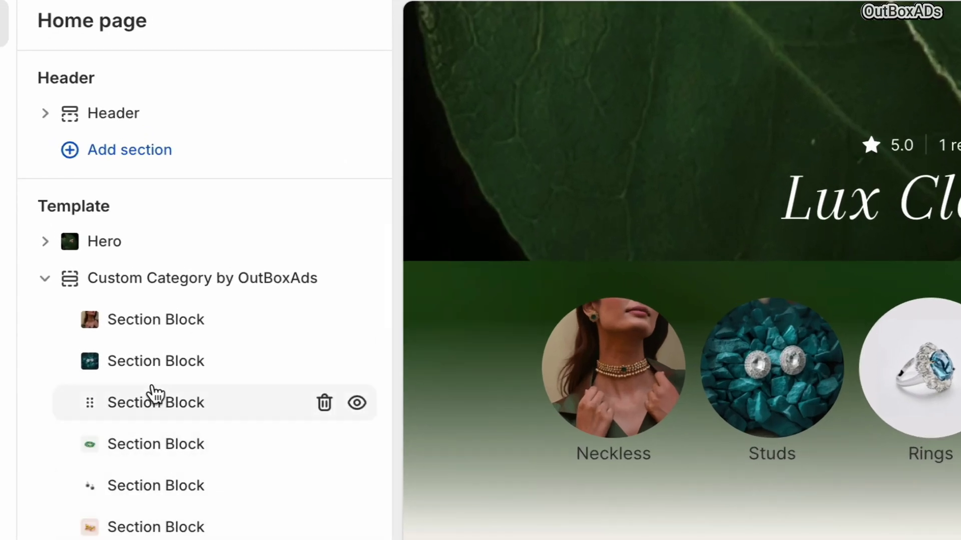
left_click(155, 412)
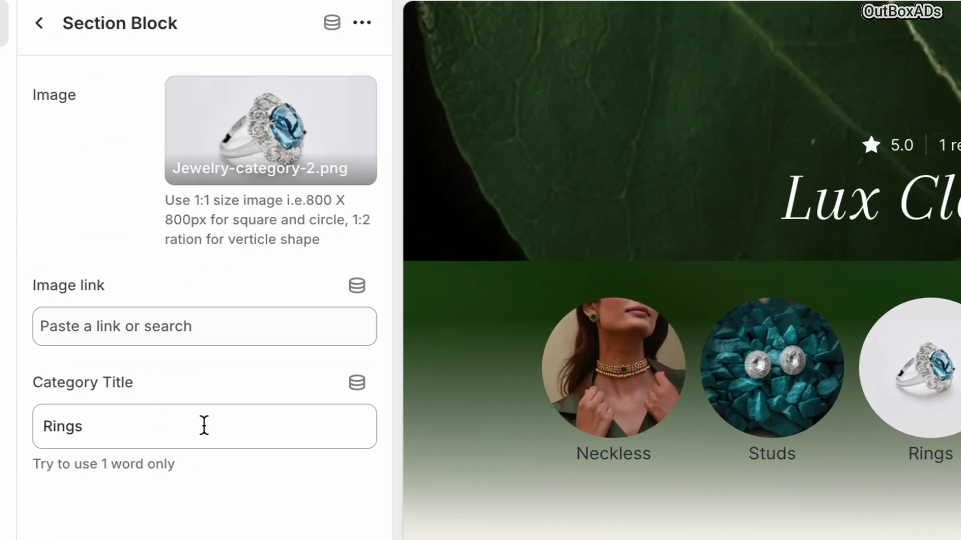
left_click(31, 31)
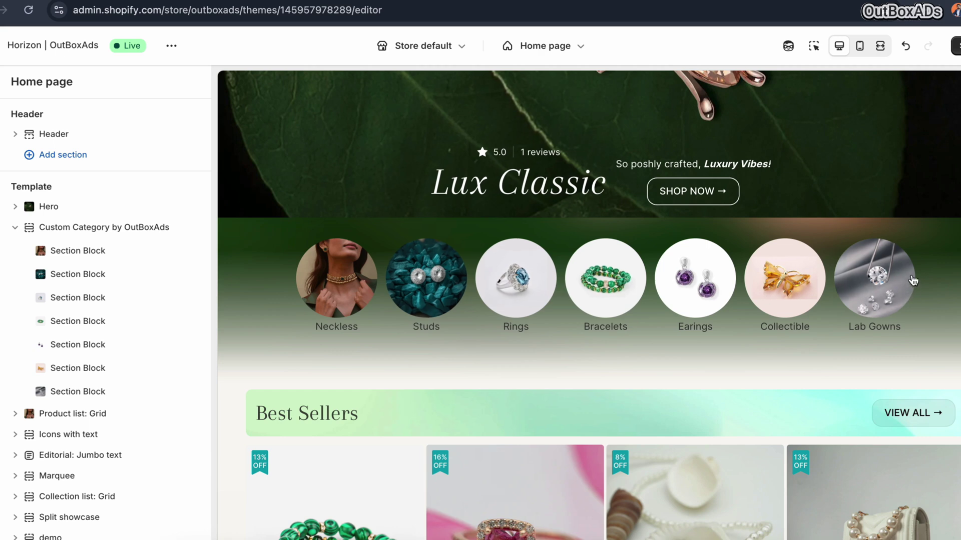
Swipe through the category carousel in the mobile preview, then save the home page
left_click(859, 47)
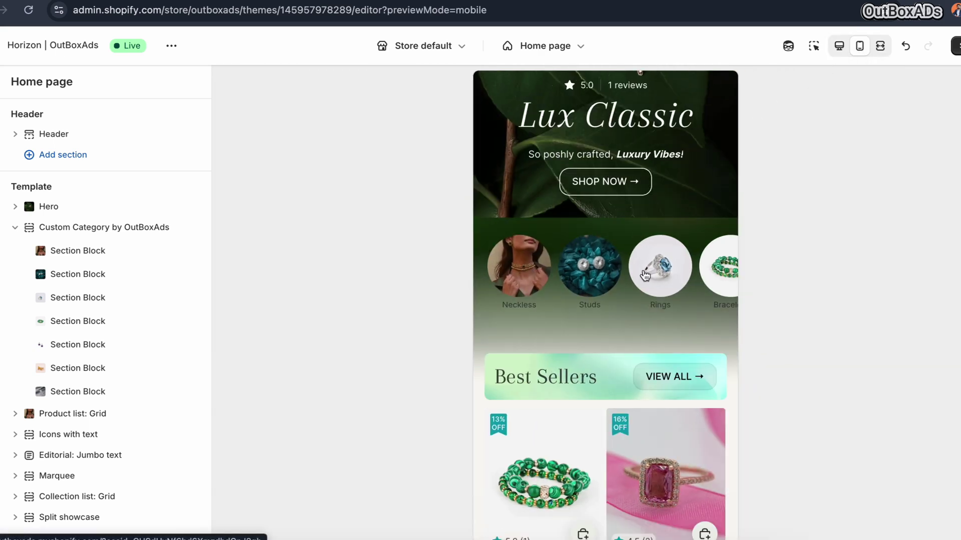
scroll(651, 275, "right", 5)
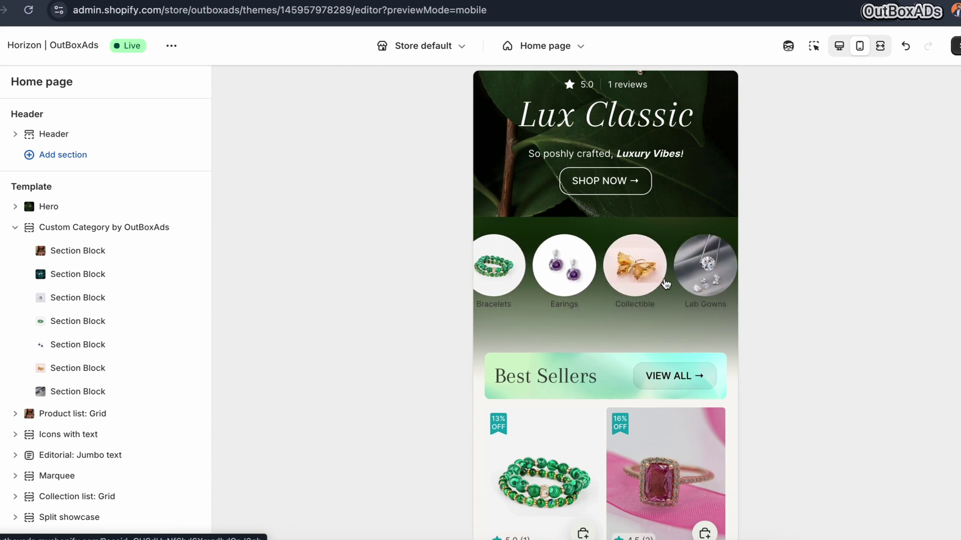
scroll(655, 300, "left", 5)
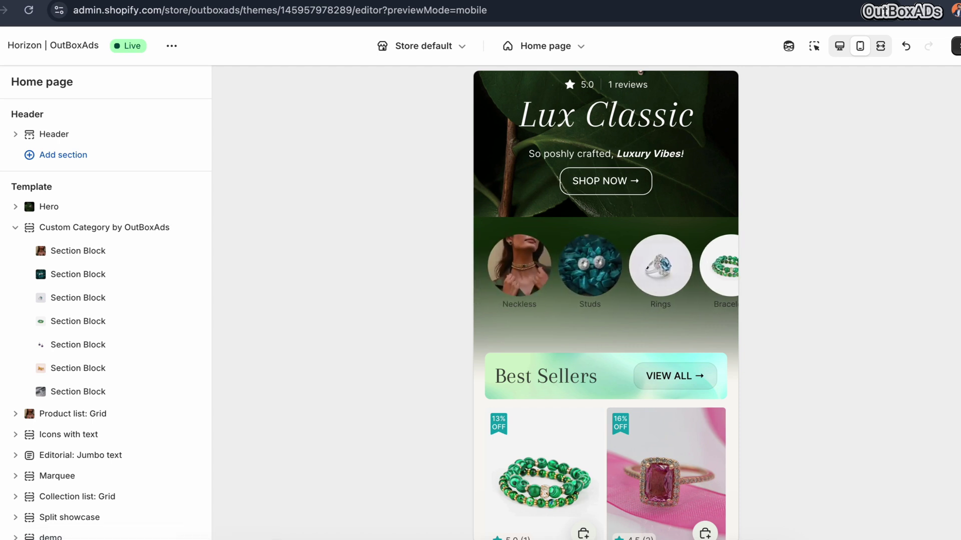
left_click(955, 46)
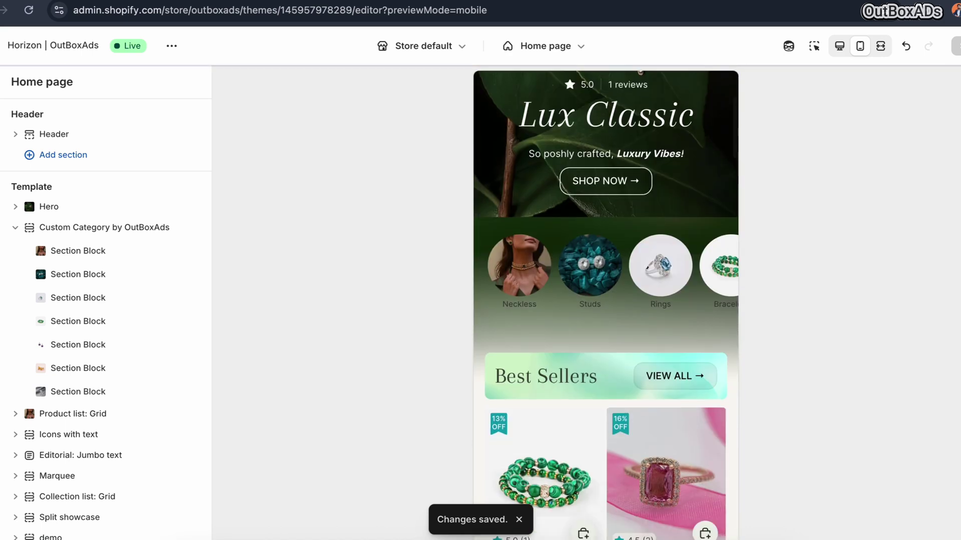
left_click(94, 231)
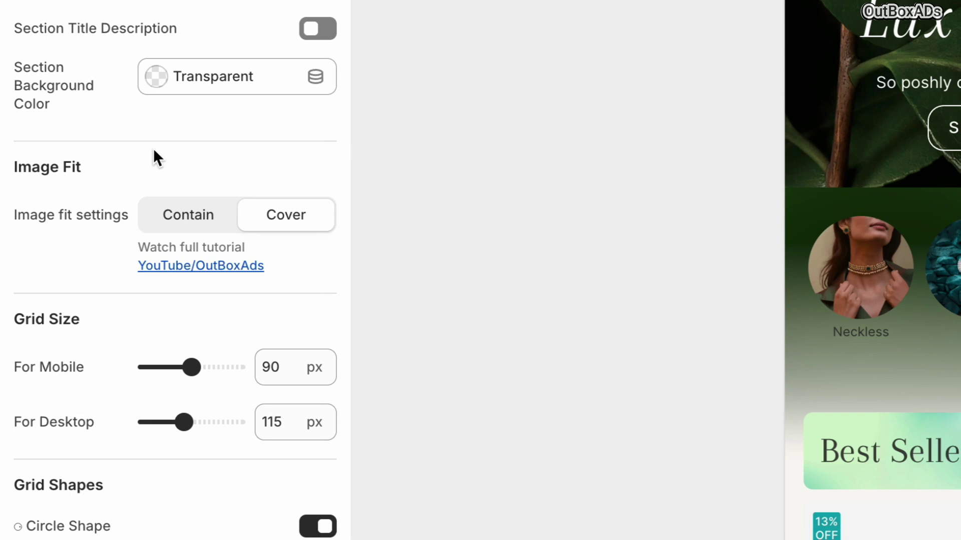
scroll(153, 149, "down", 5)
scroll(153, 149, "up", 1)
scroll(153, 151, "up", 4)
scroll(128, 171, "down", 1)
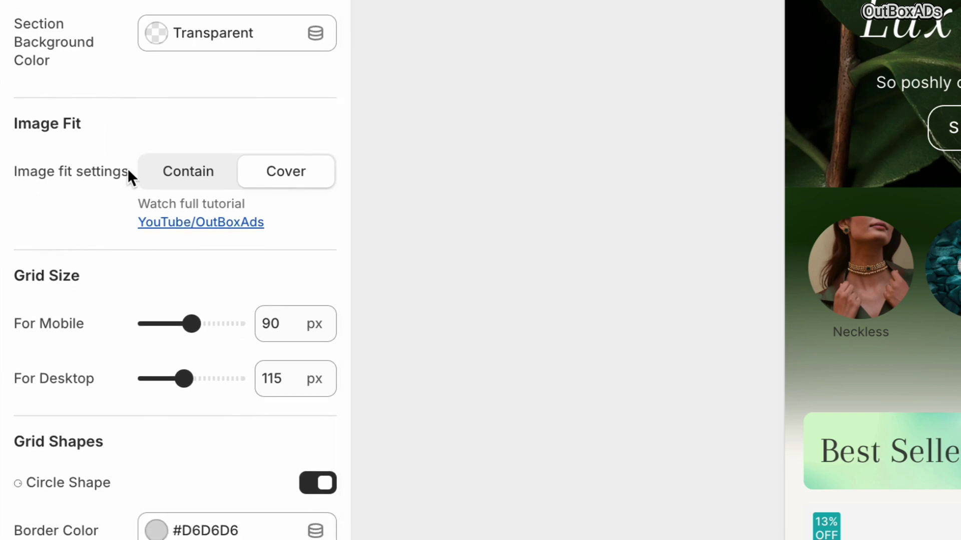
scroll(128, 171, "down", 5)
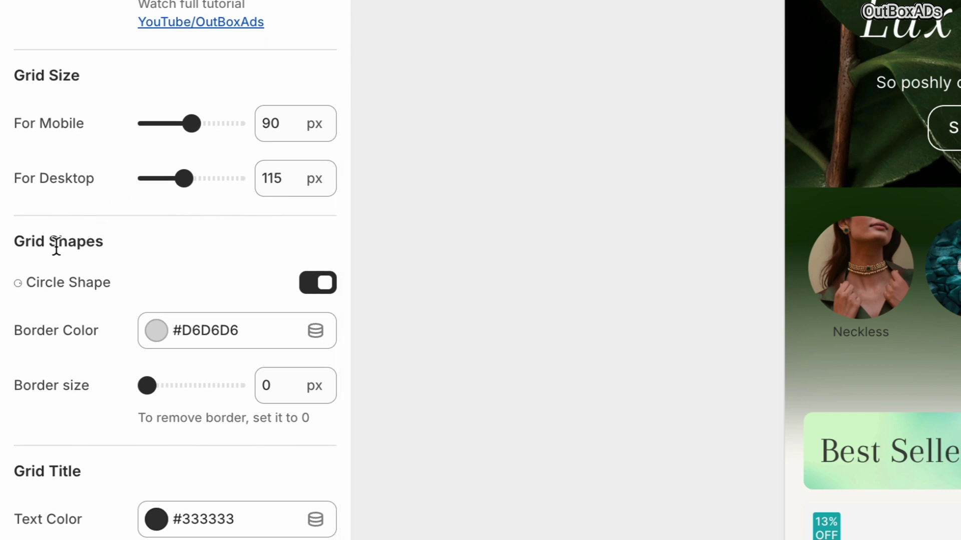
left_click_drag(51, 241, 113, 244)
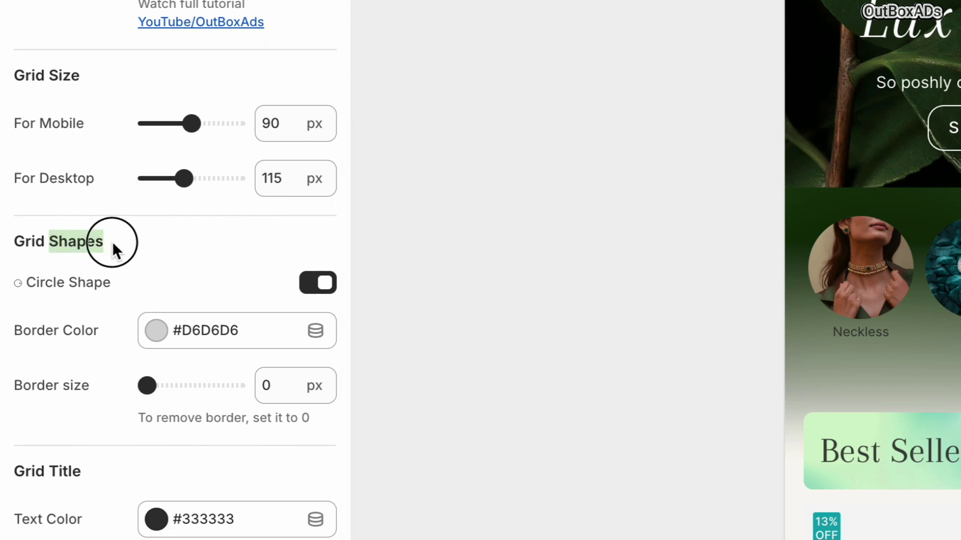
left_click(158, 244)
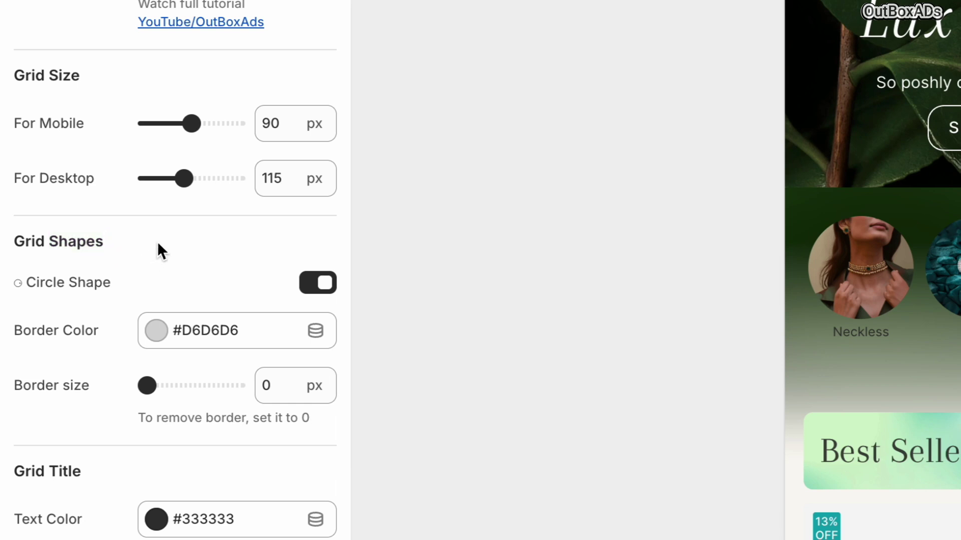
scroll(157, 241, "down", 1)
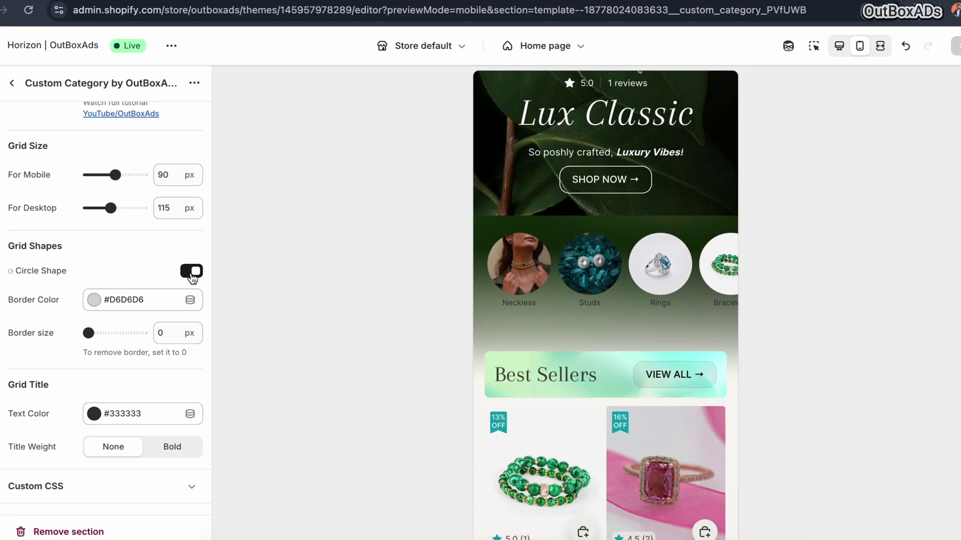
Switch off Circle Shape so the category images appear as square tiles
left_click(190, 274)
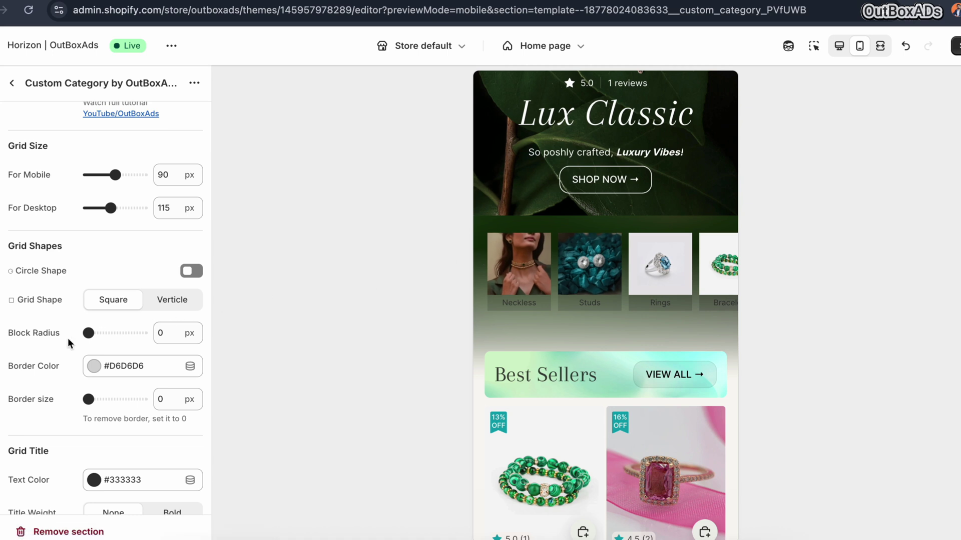
scroll(80, 424, "down", 1)
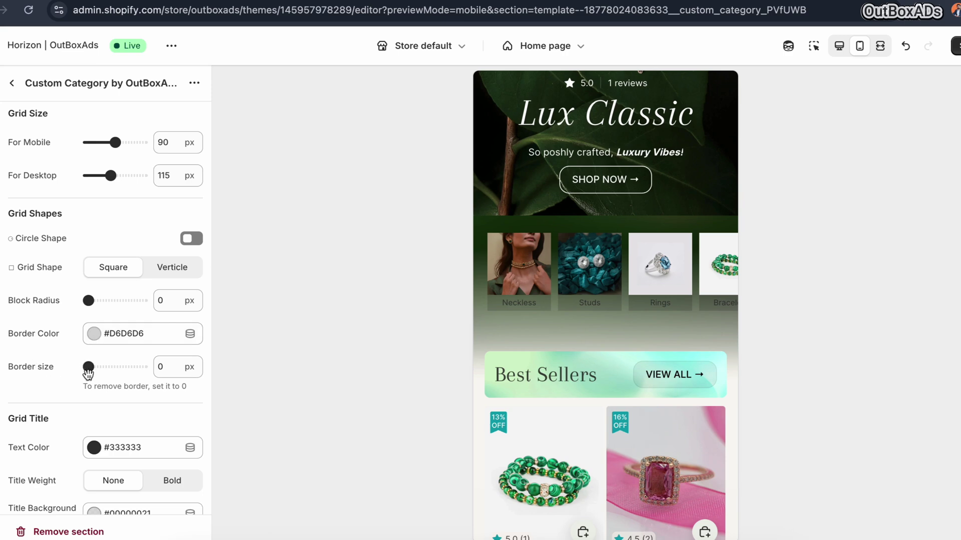
scroll(134, 508, "down", 1)
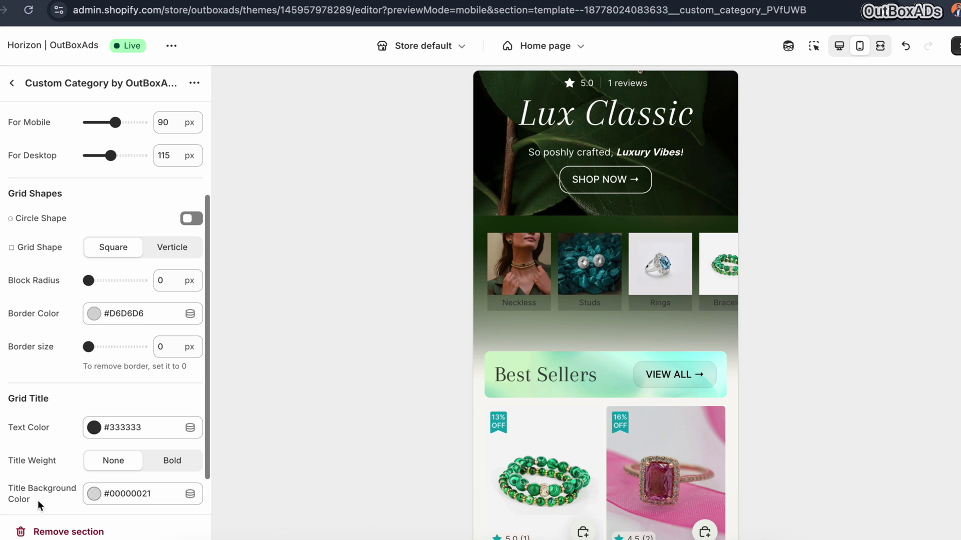
scroll(116, 469, "up", 2)
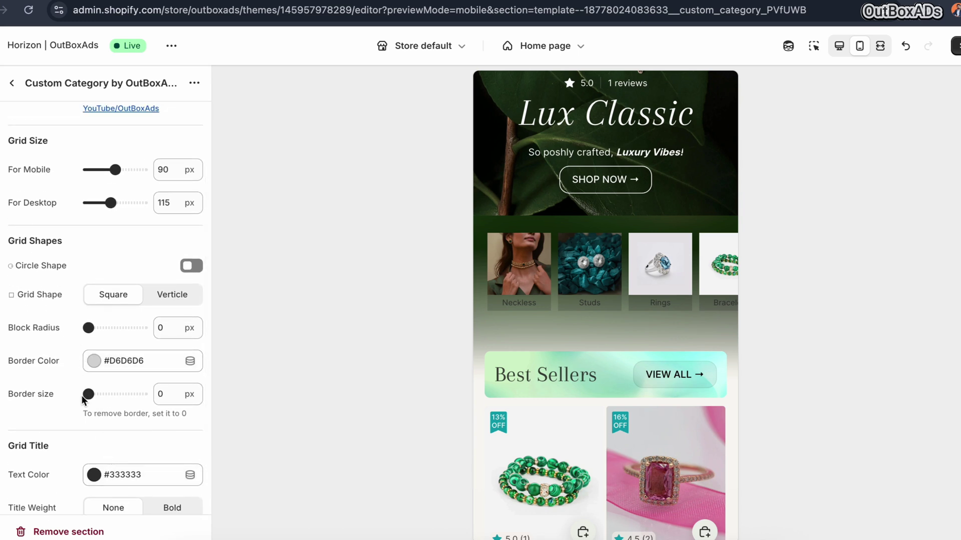
Set a 1 px tile border and Bold title weight, keeping the faint grey title background
left_click_drag(89, 394, 116, 394)
scroll(120, 418, "down", 4)
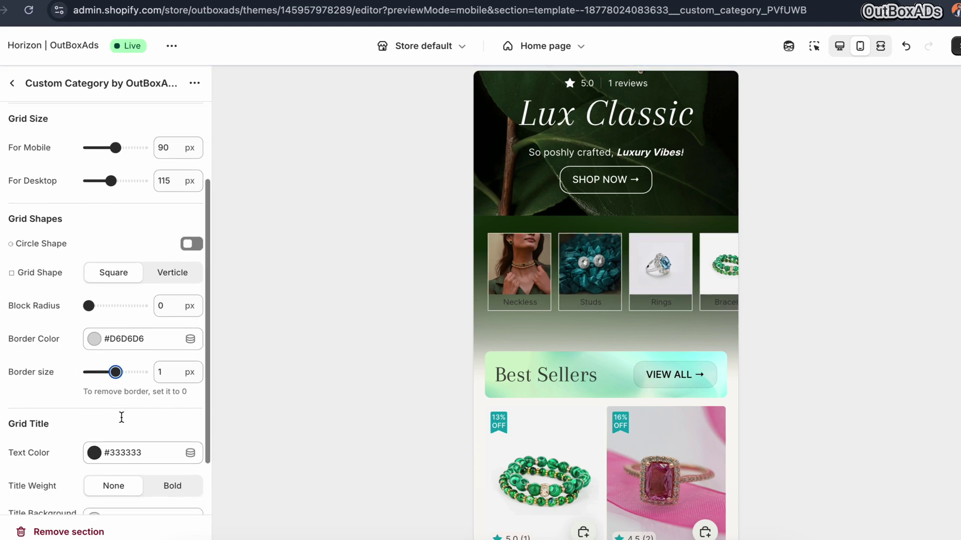
left_click(173, 411)
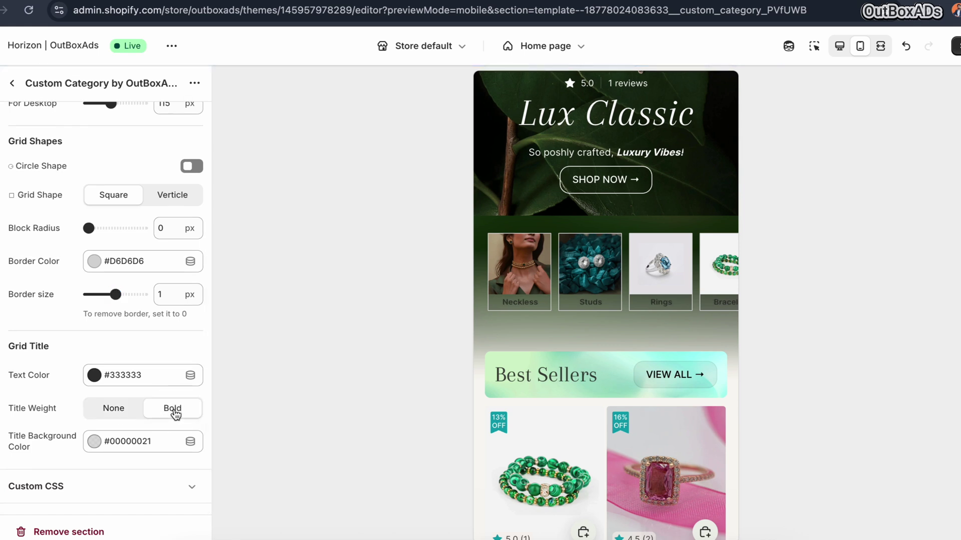
left_click(94, 442)
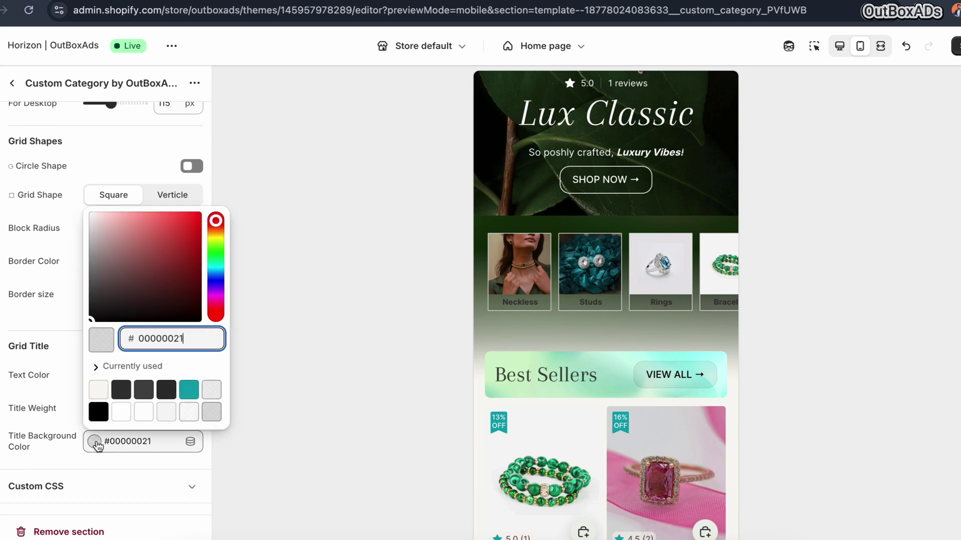
left_click(212, 413)
left_click(262, 430)
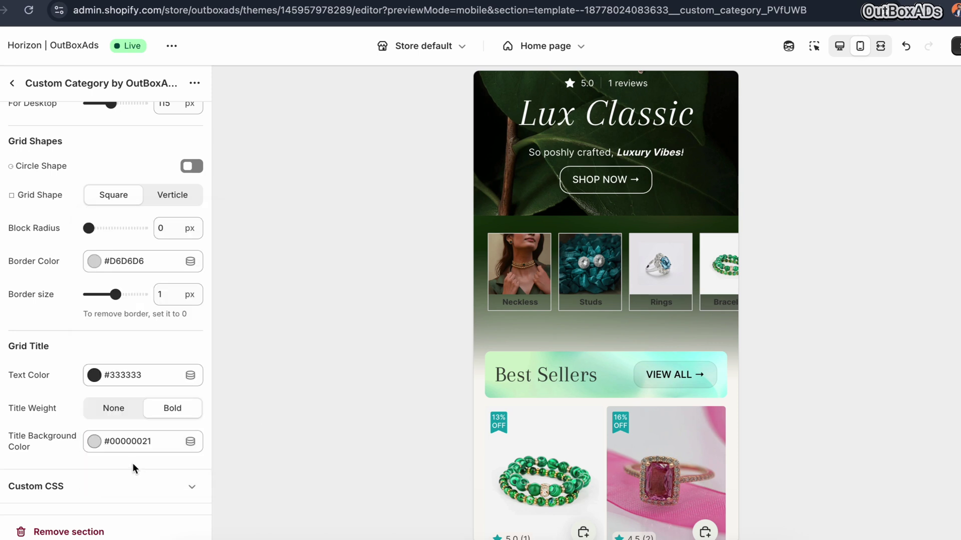
Set the category title text colour to light #F9F7F3
scroll(120, 457, "up", 2)
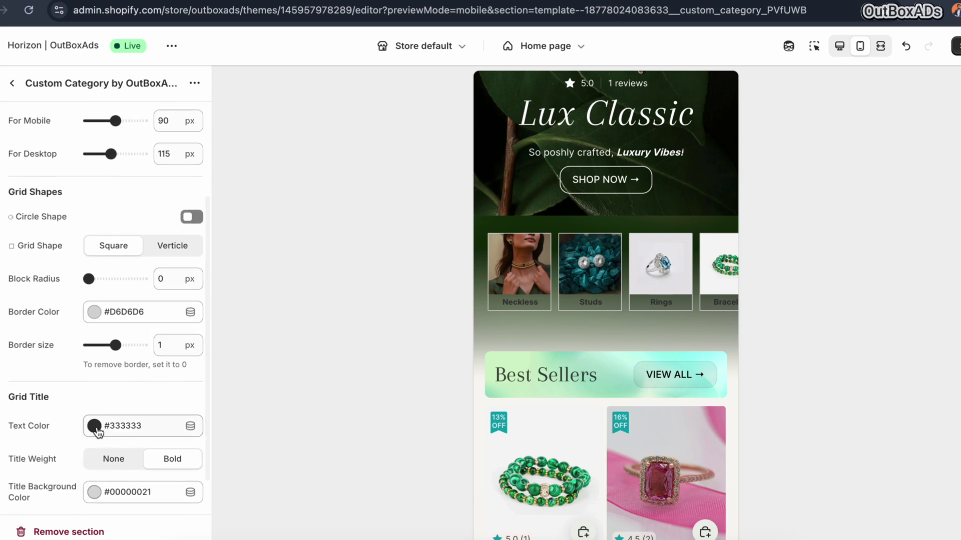
left_click(95, 426)
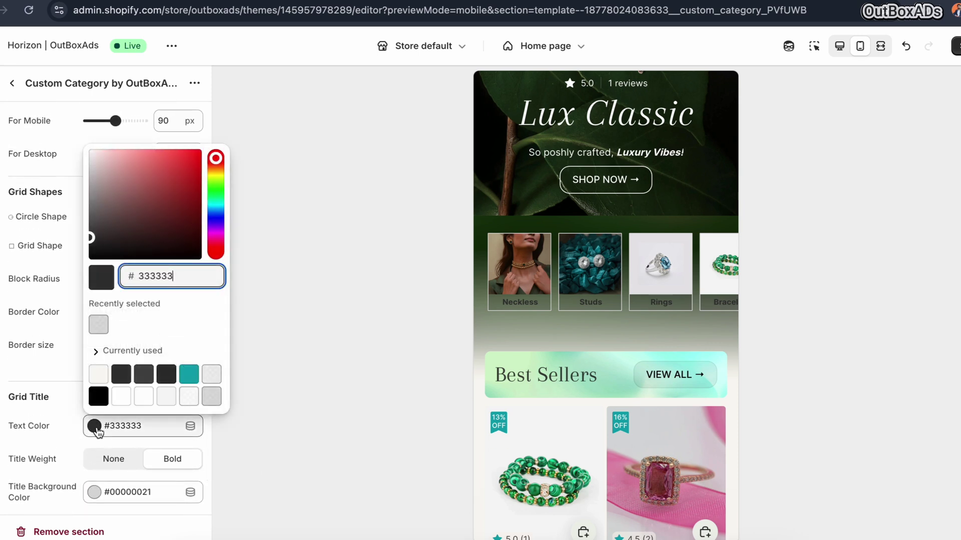
left_click(99, 375)
left_click(68, 425)
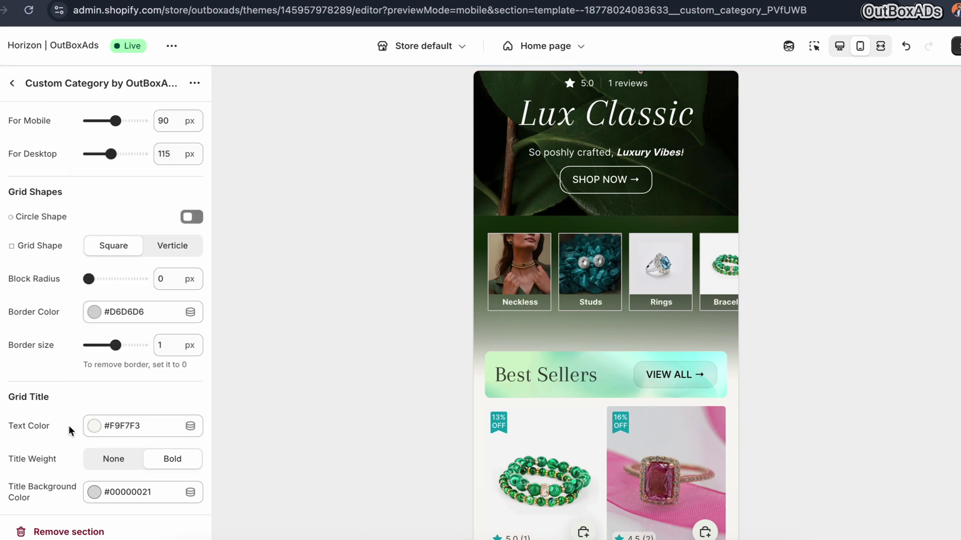
scroll(68, 425, "up", 1)
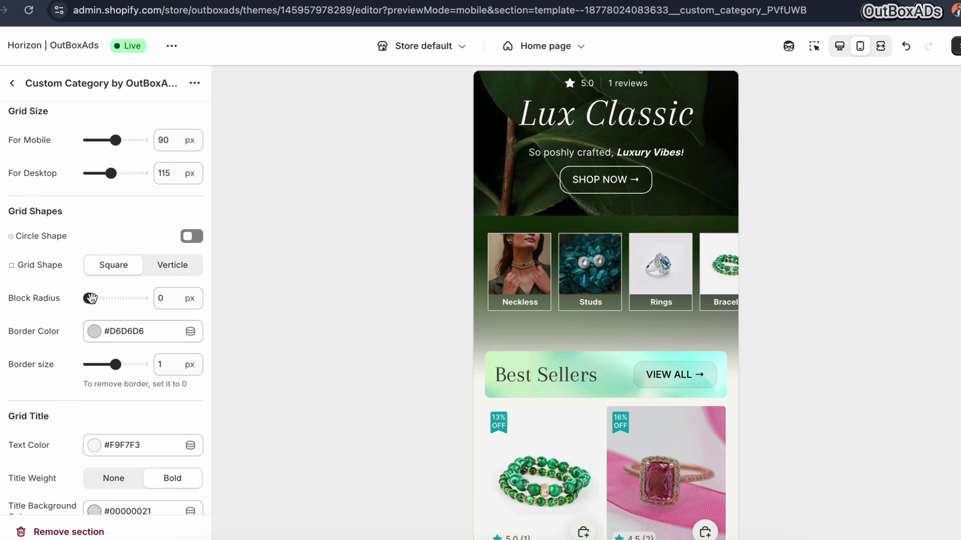
Set Block Radius to 4 px and Grid Shape to Verticle, then save with Ctrl+S
left_click_drag(89, 296, 113, 296)
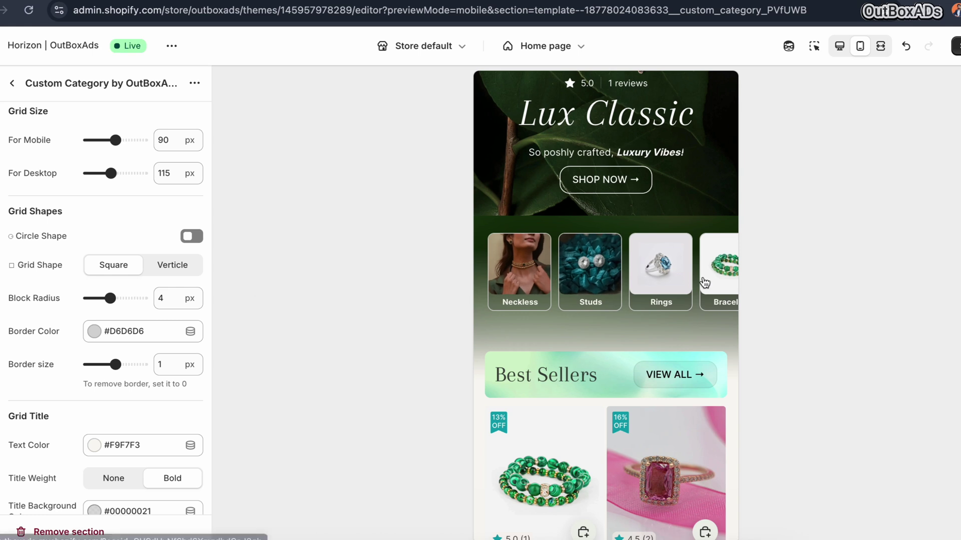
left_click(172, 269)
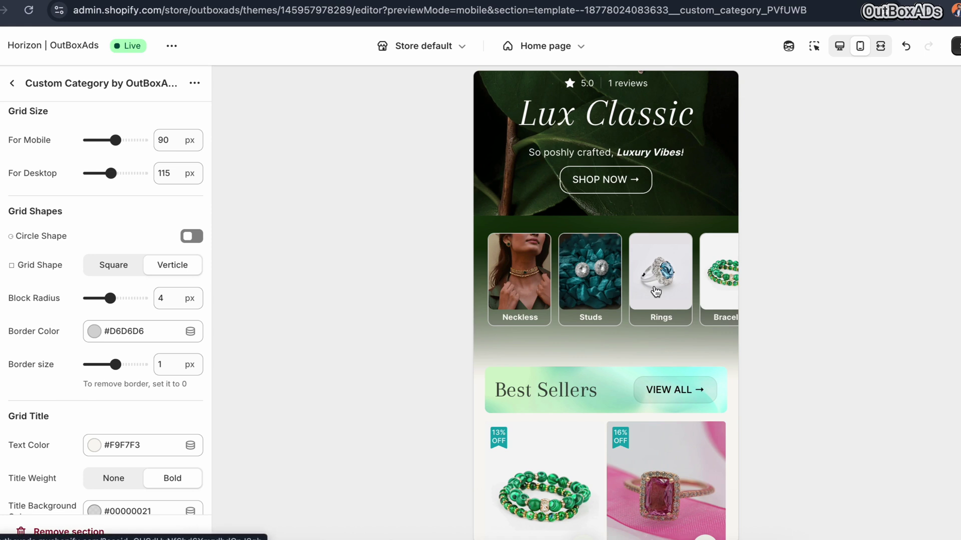
scroll(655, 292, "right", 1)
scroll(655, 291, "right", 5)
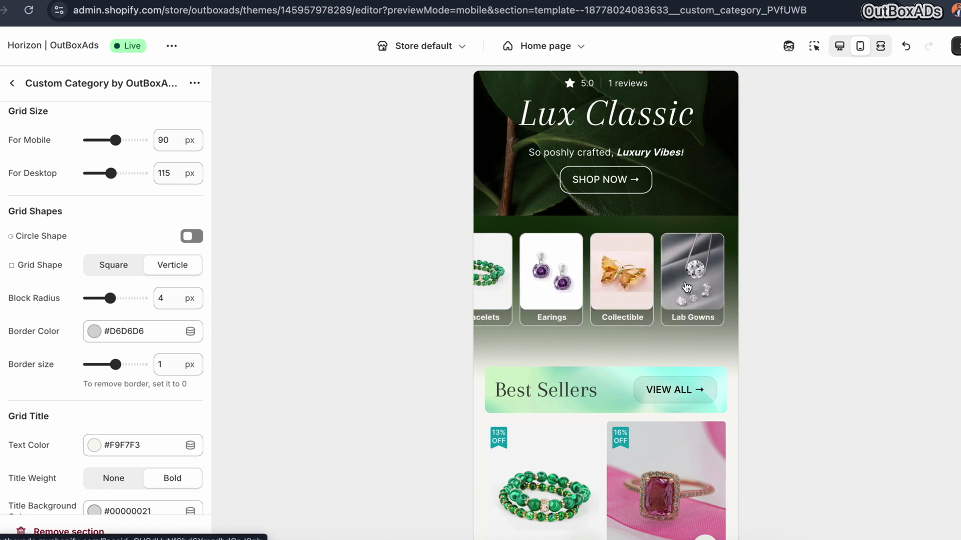
scroll(599, 269, "left", 5)
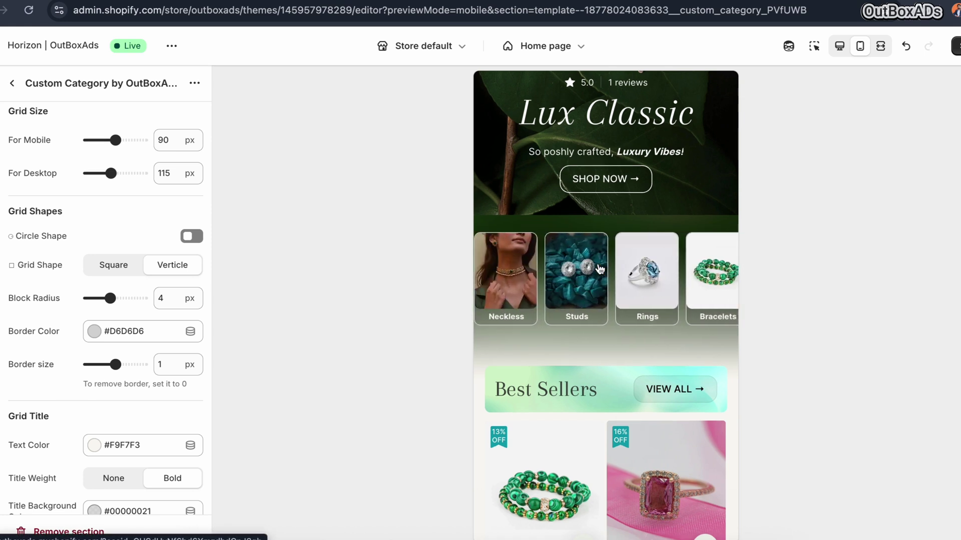
key("ctrl+s")
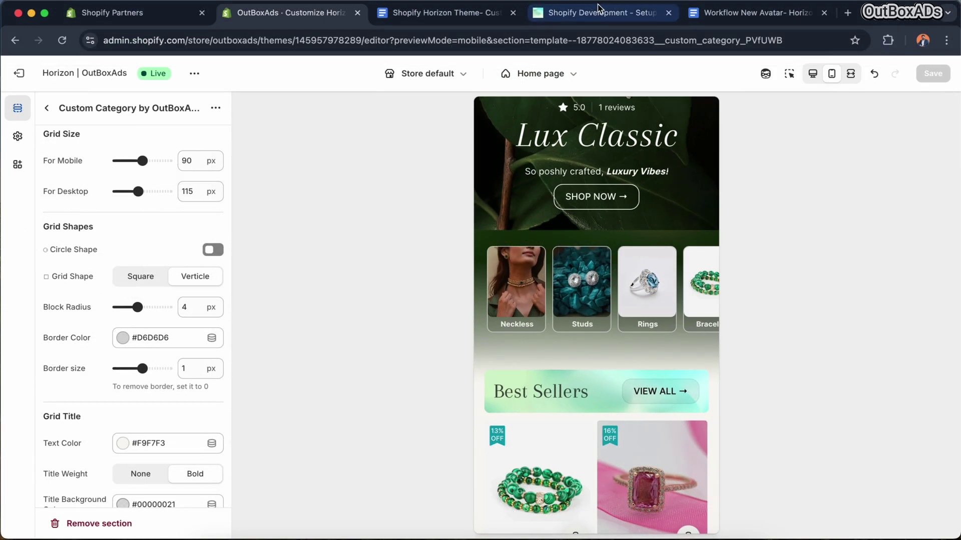
Reload the live storefront home page to view the updated category cards
left_click(598, 10)
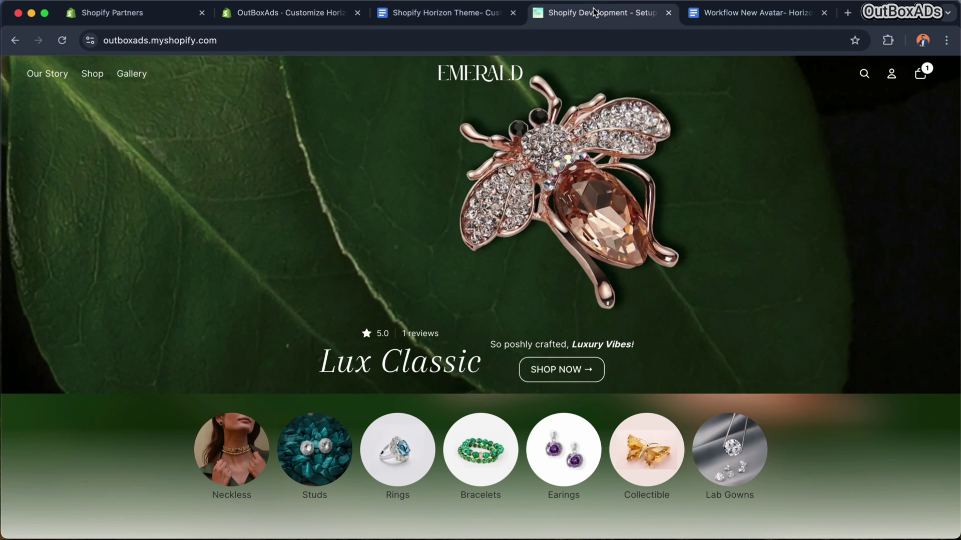
left_click(63, 41)
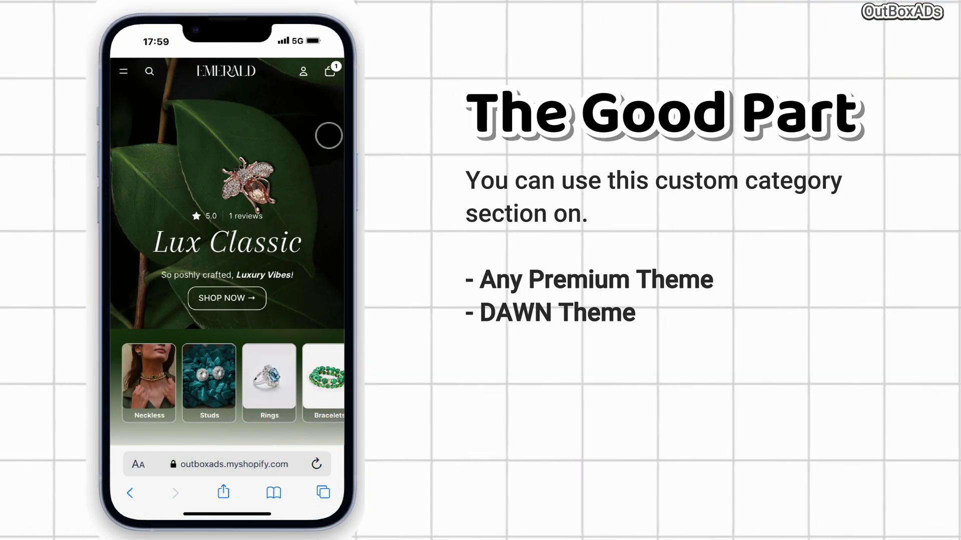
scroll(248, 295, "down", 3)
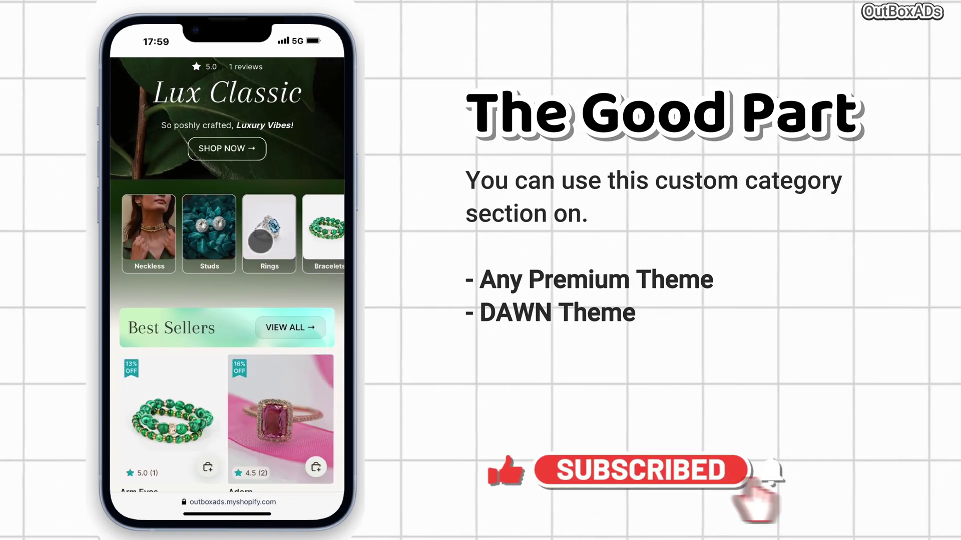
scroll(274, 243, "right", 3)
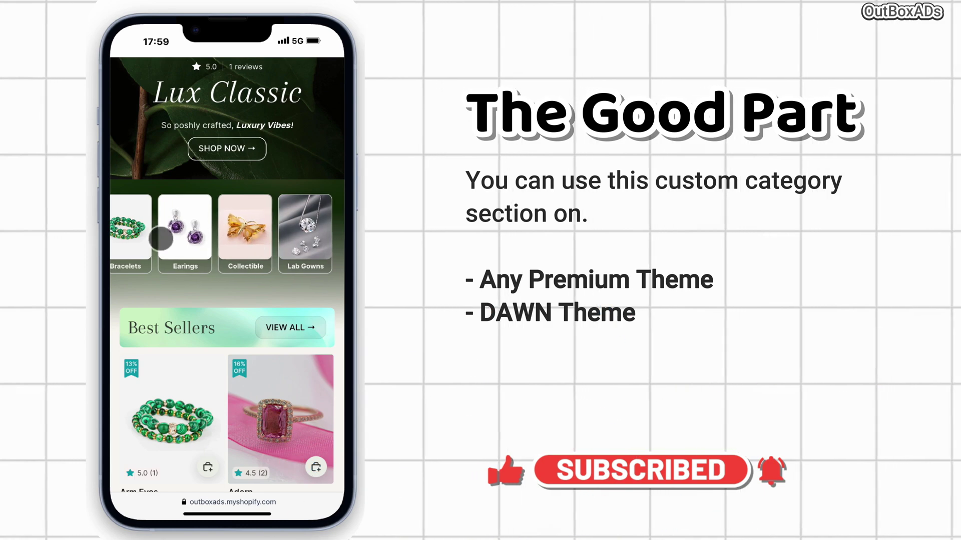
scroll(291, 234, "right", 1)
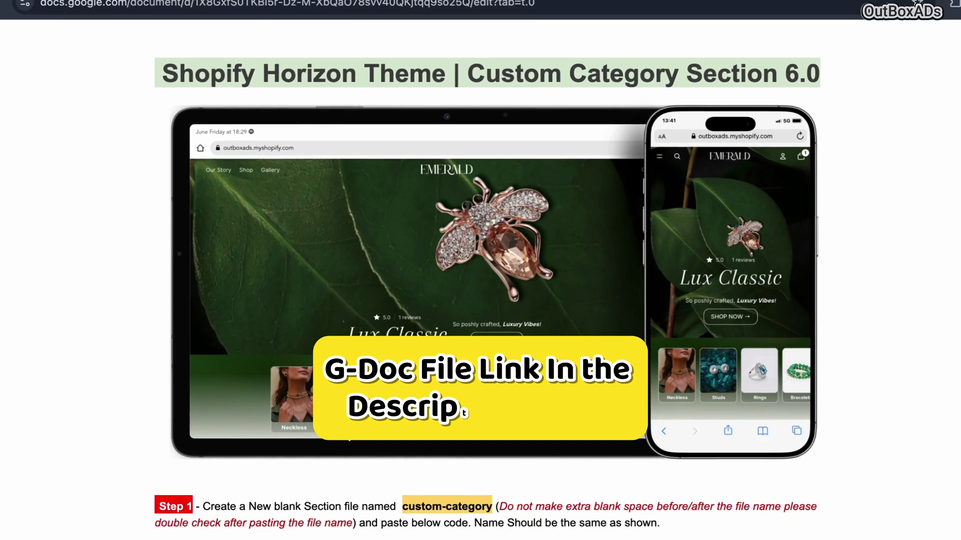